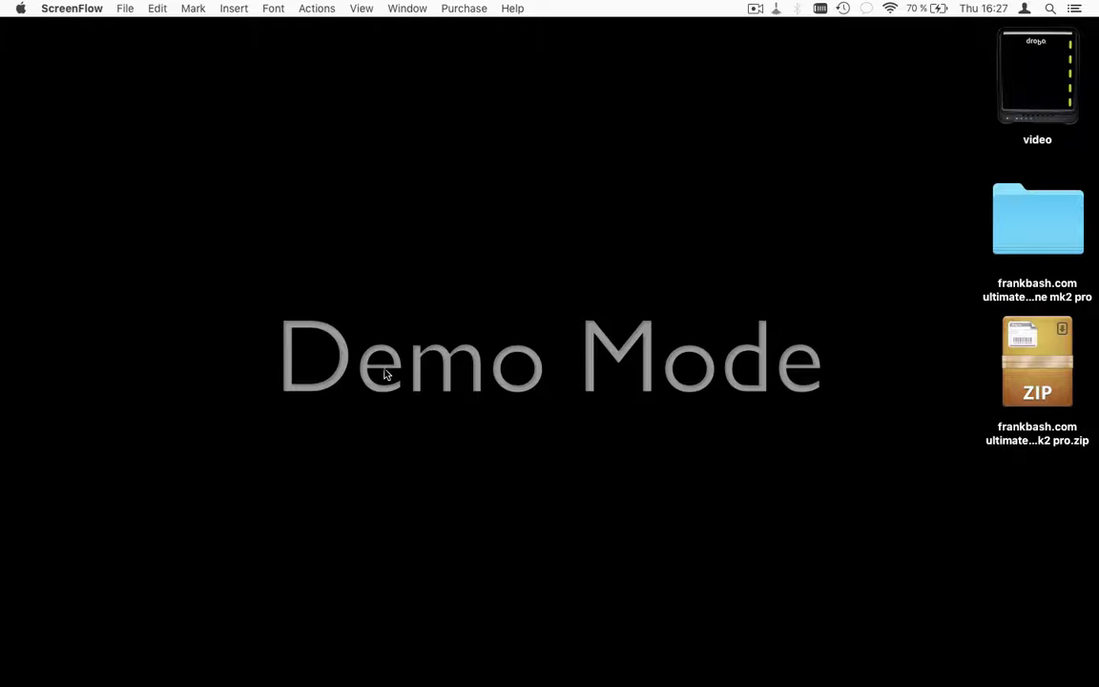
- Search the installed applications for "editor" and launch Controller Editor
key(F4)
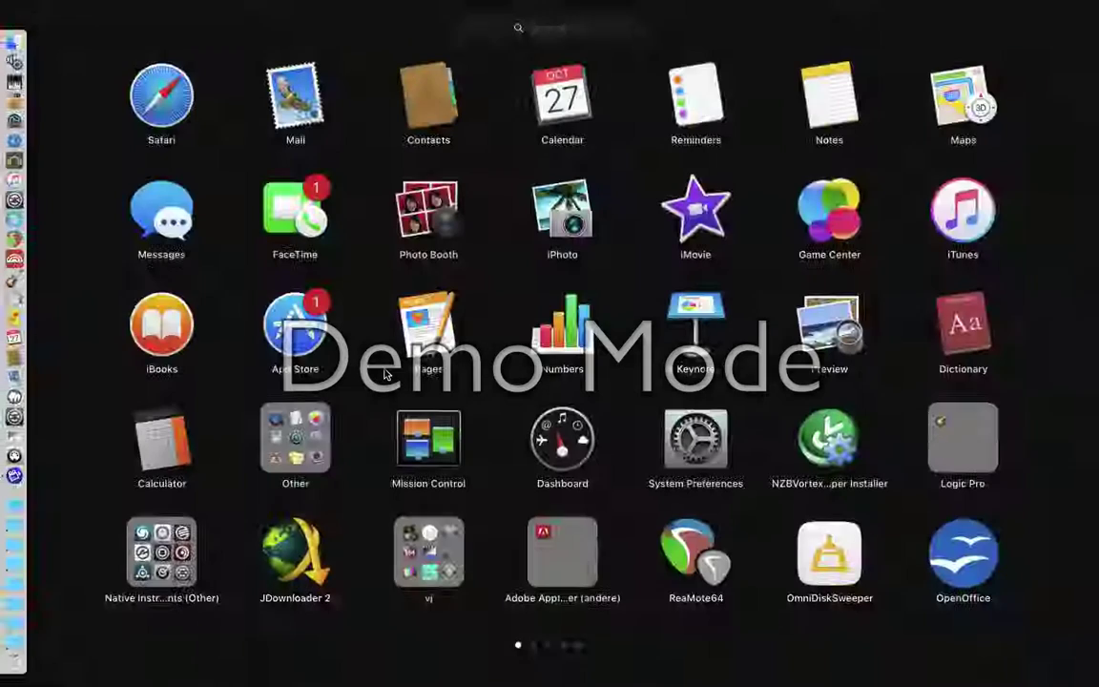
text(editor)
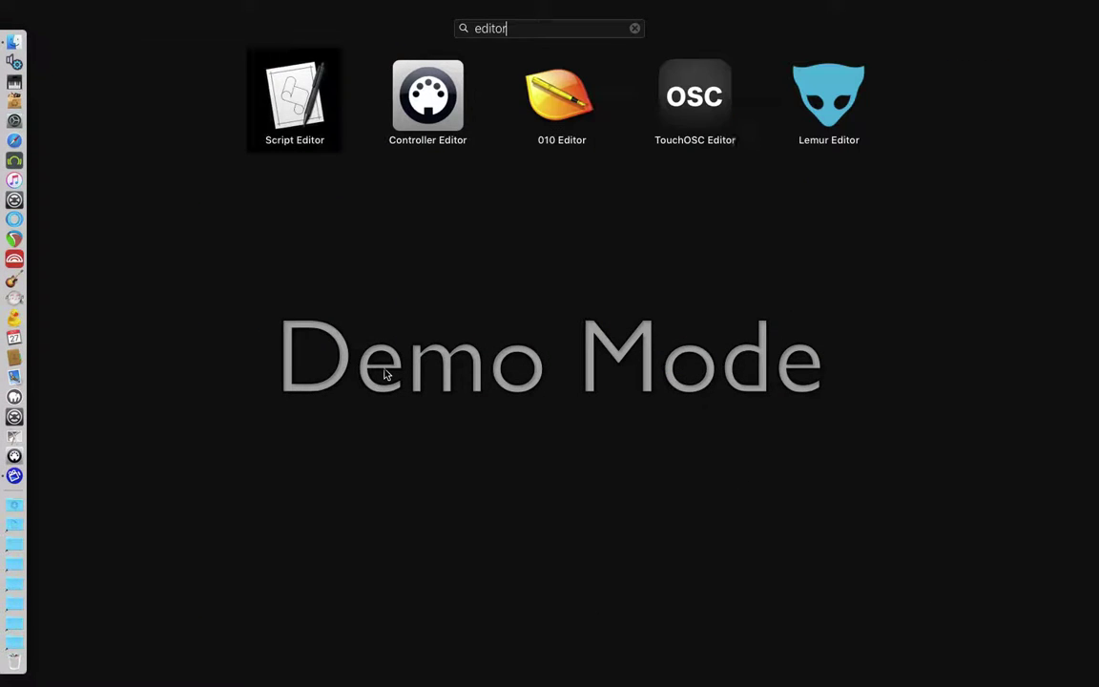
click(432, 92)
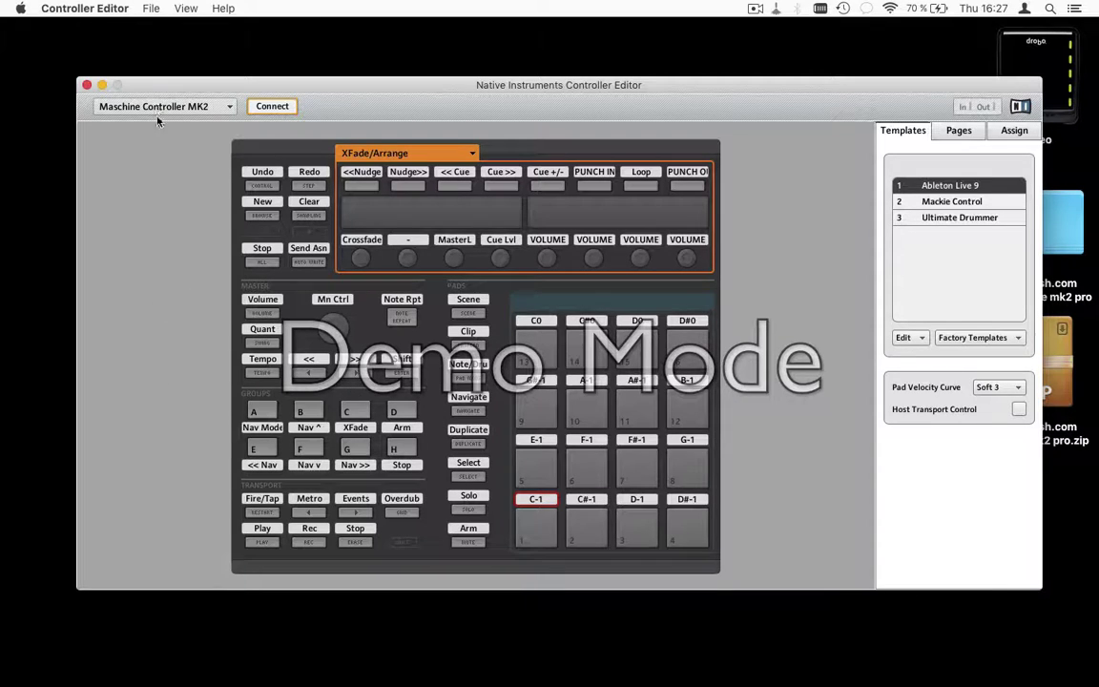
- Save the current controller configuration to the Desktop as backup.ncc
click(151, 11)
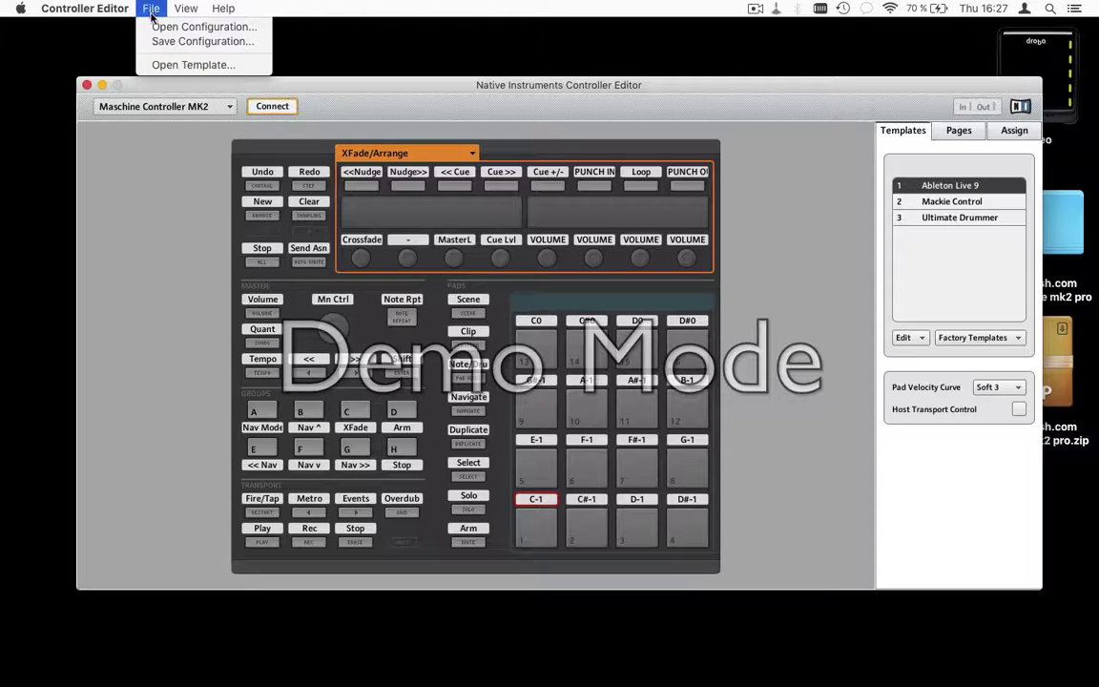
click(158, 44)
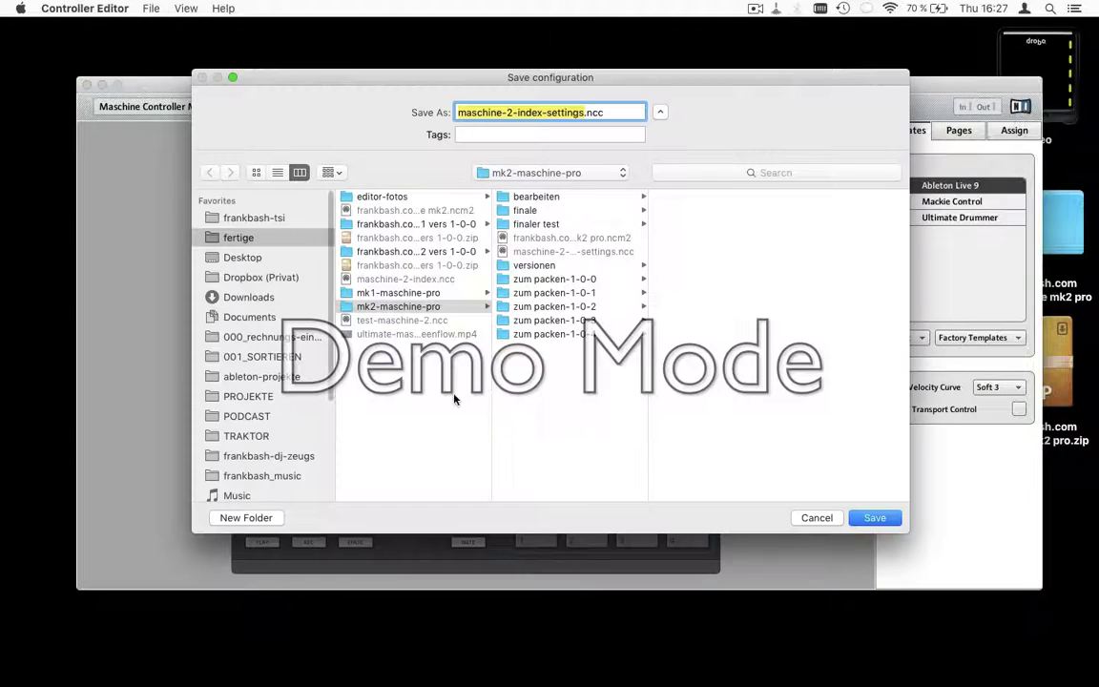
click(233, 258)
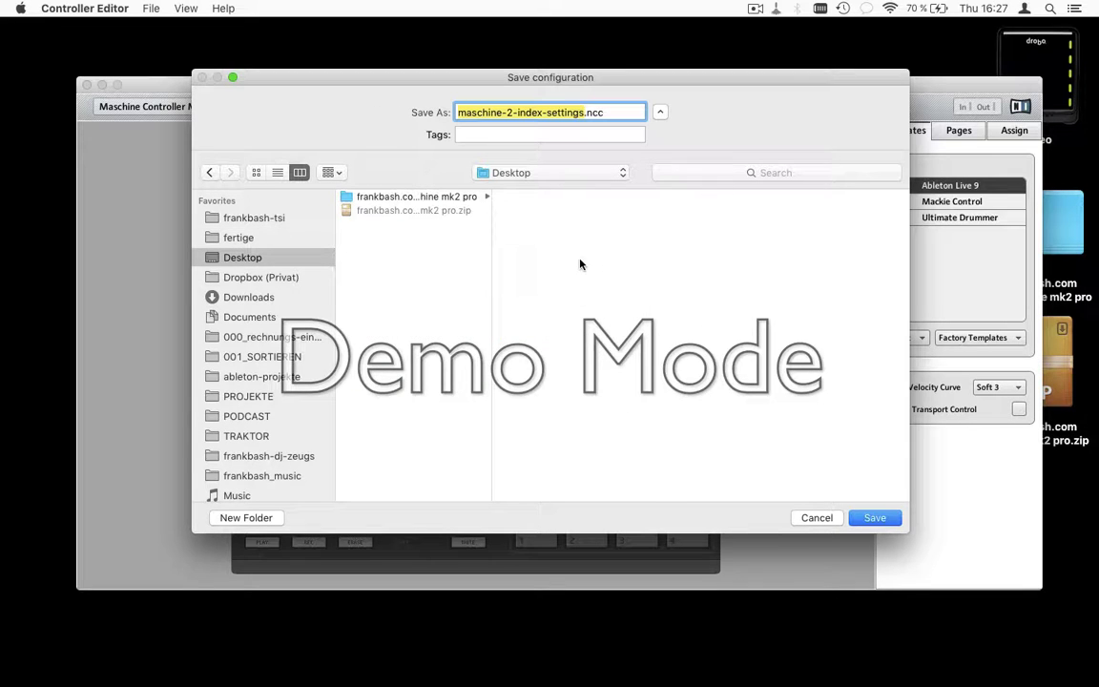
text(backu)
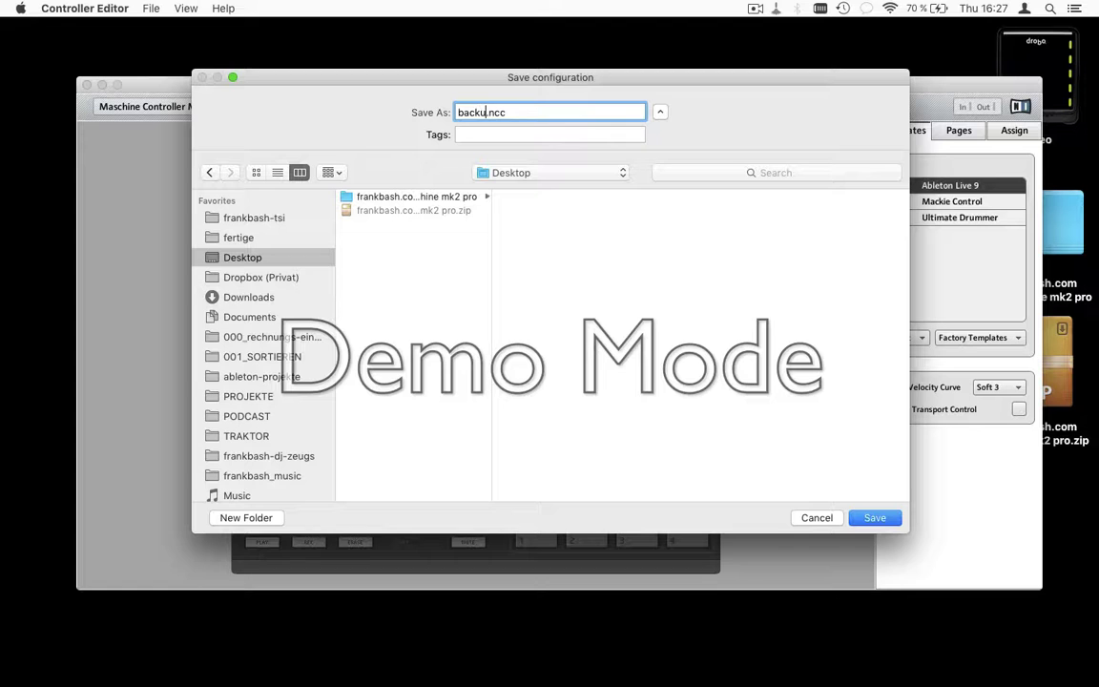
text(p)
click(871, 518)
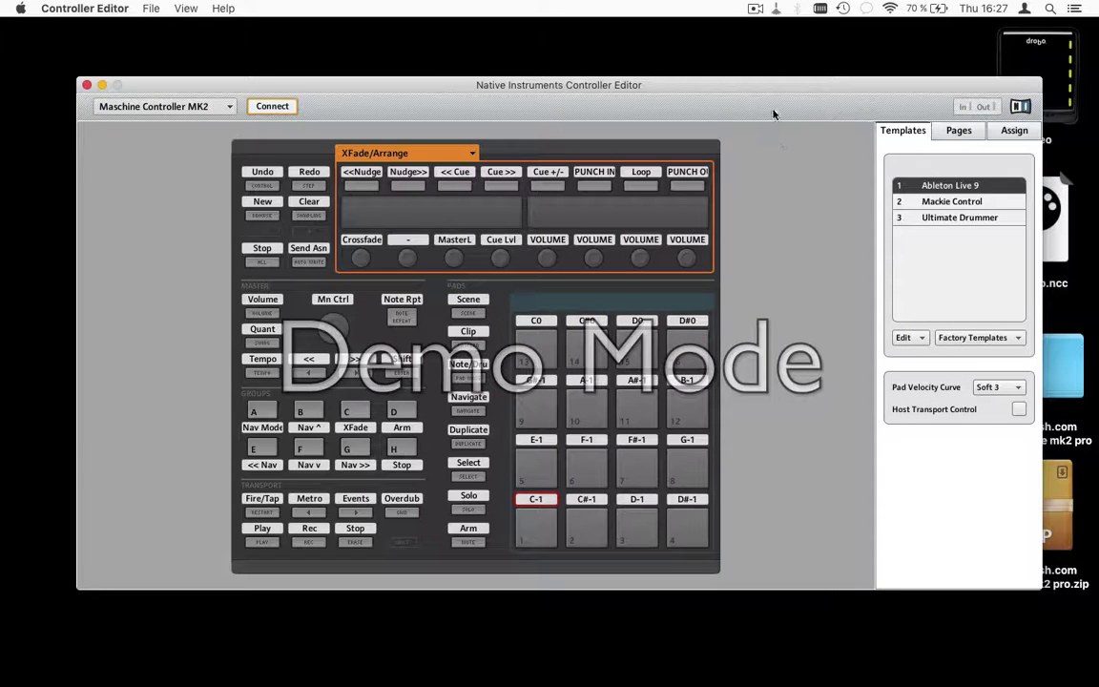
- Load the template frankbash.com maschine mk2 pro.ncm2 from the mk2 pro folder on the Desktop into the Maschine Controller MK2 templates
click(148, 9)
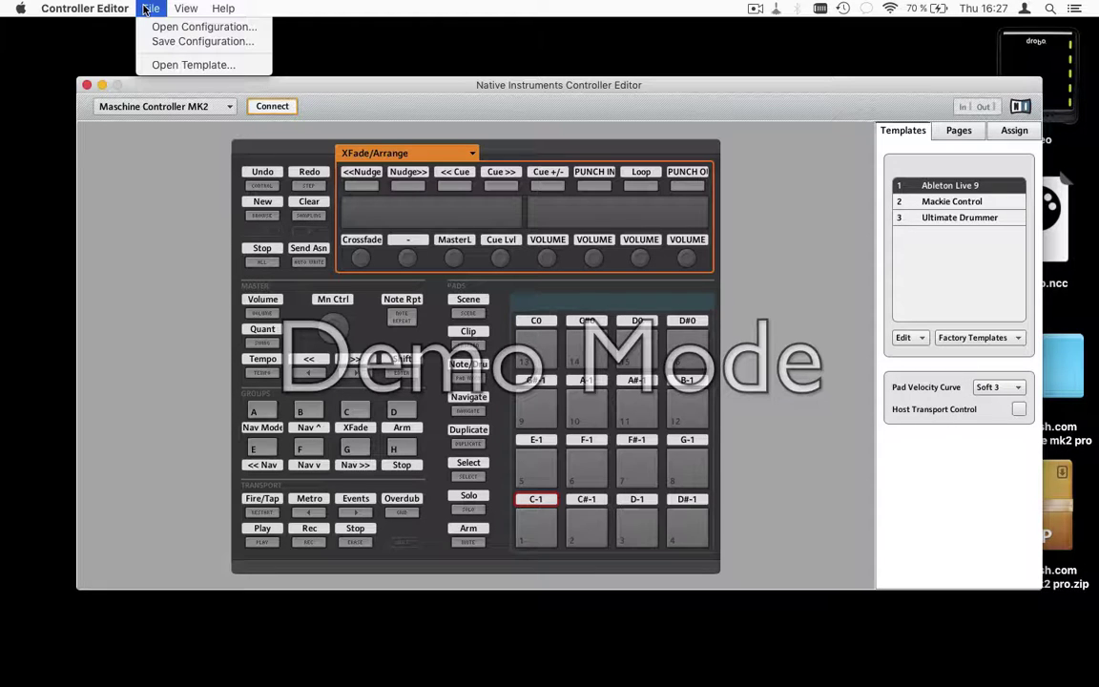
click(908, 267)
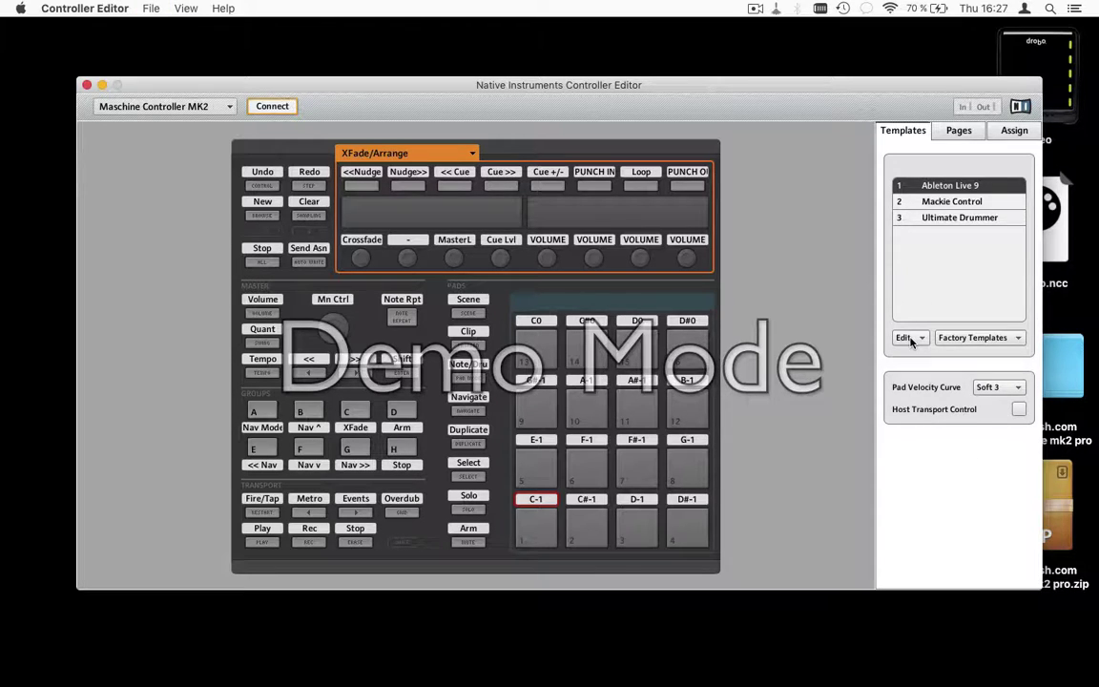
click(908, 339)
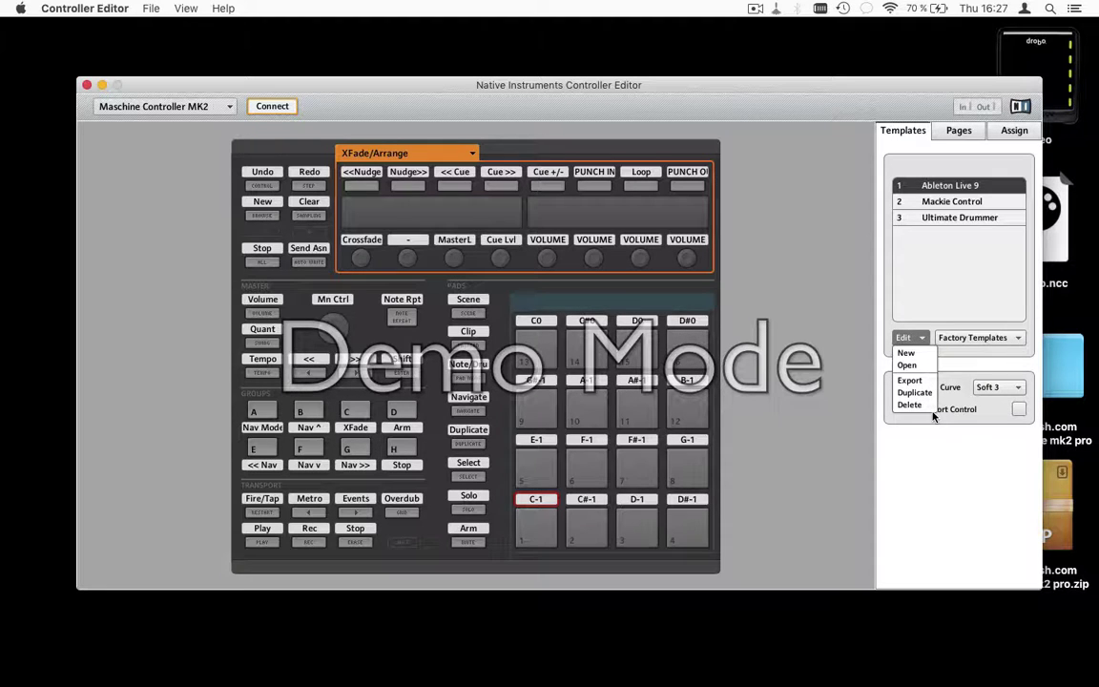
click(910, 365)
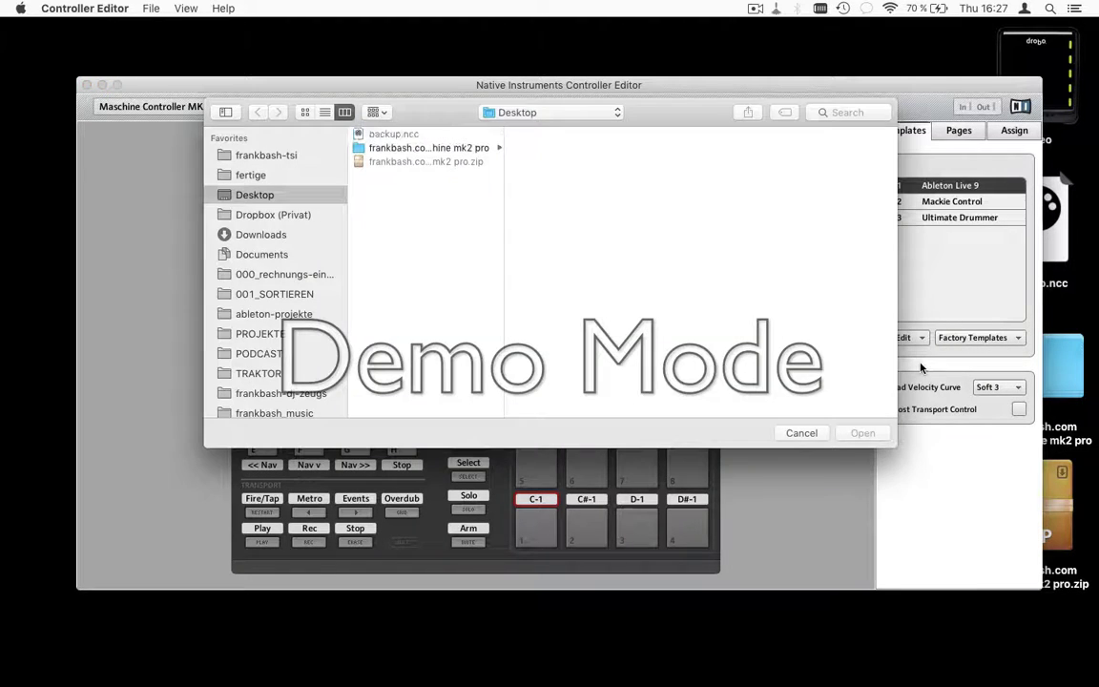
click(450, 148)
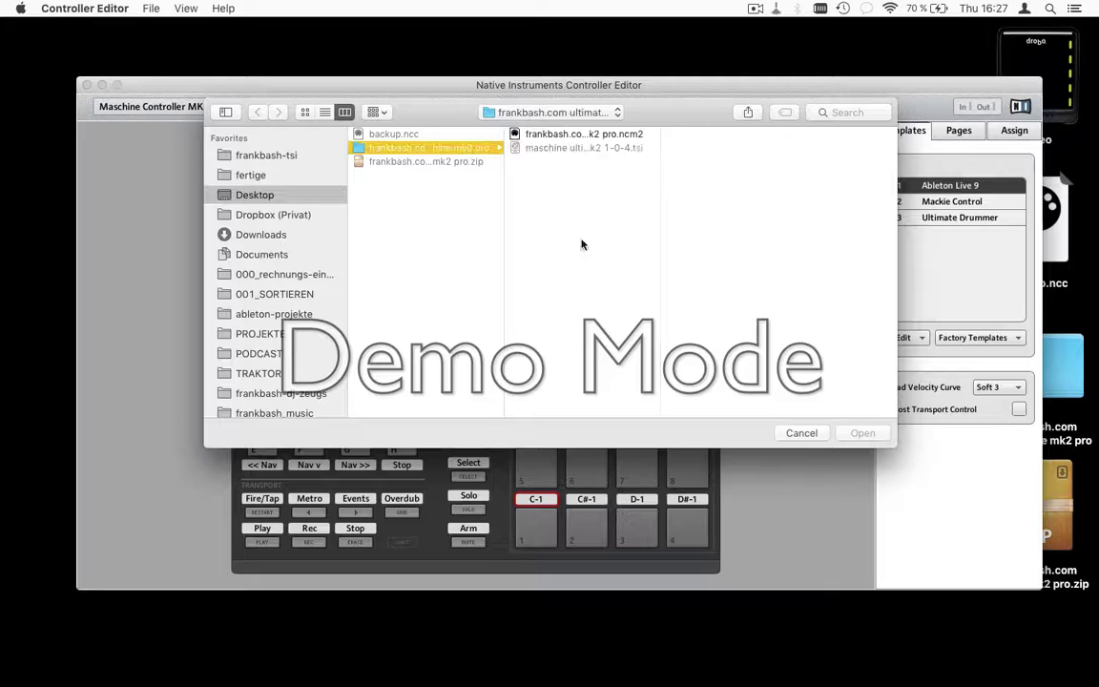
drag(658, 250, 824, 250)
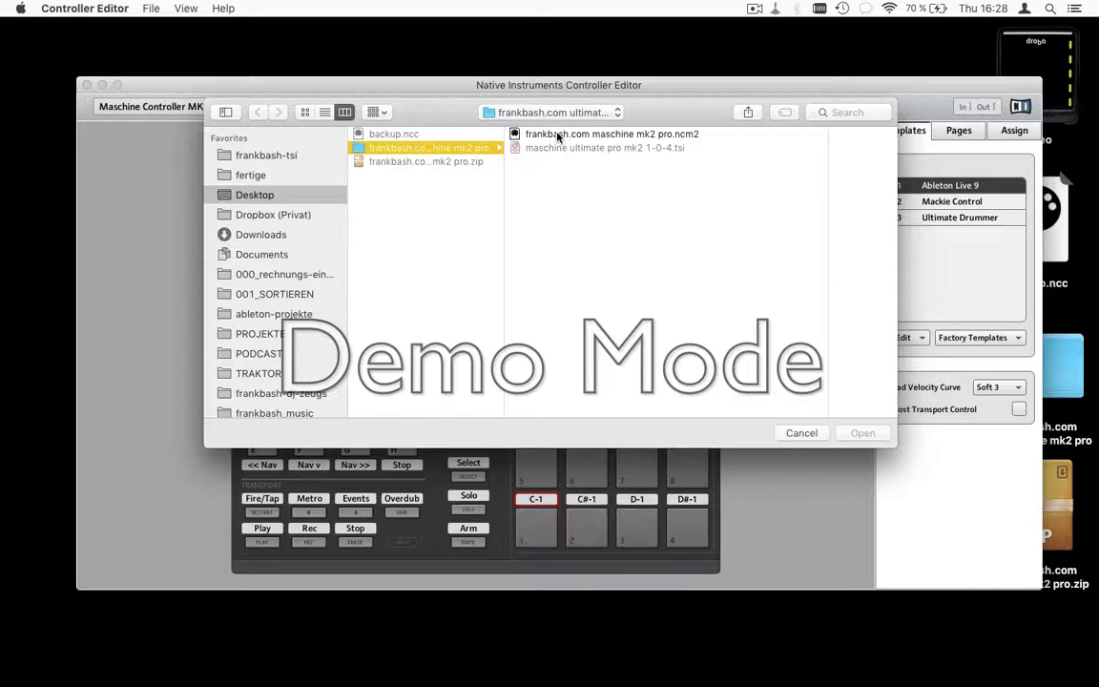
click(558, 134)
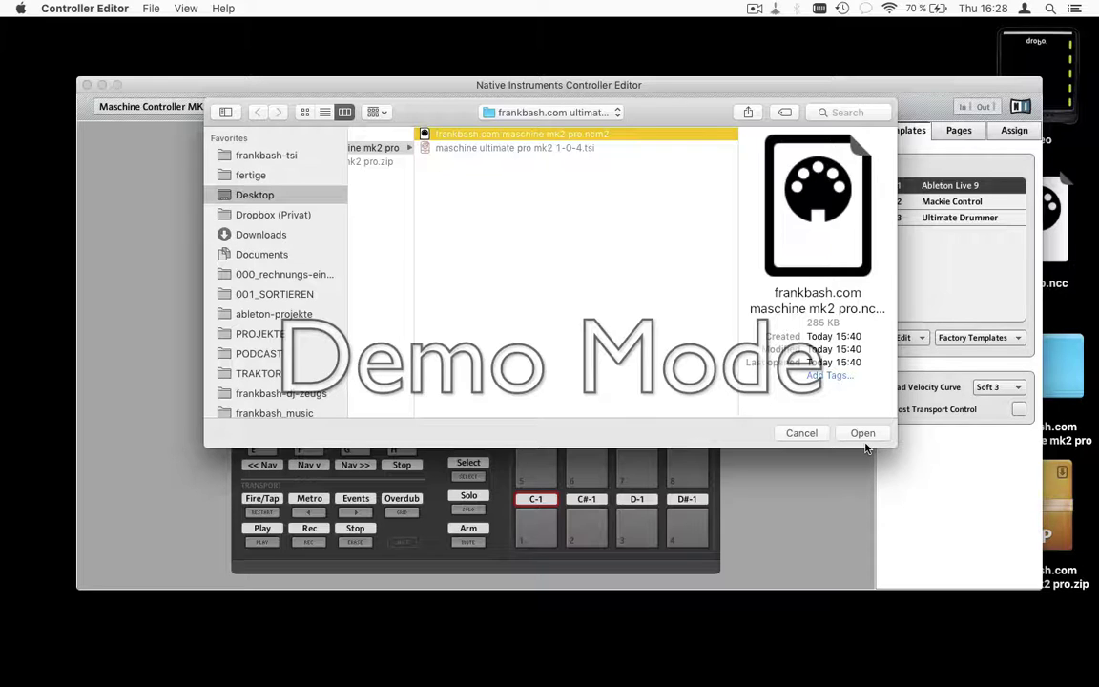
click(863, 433)
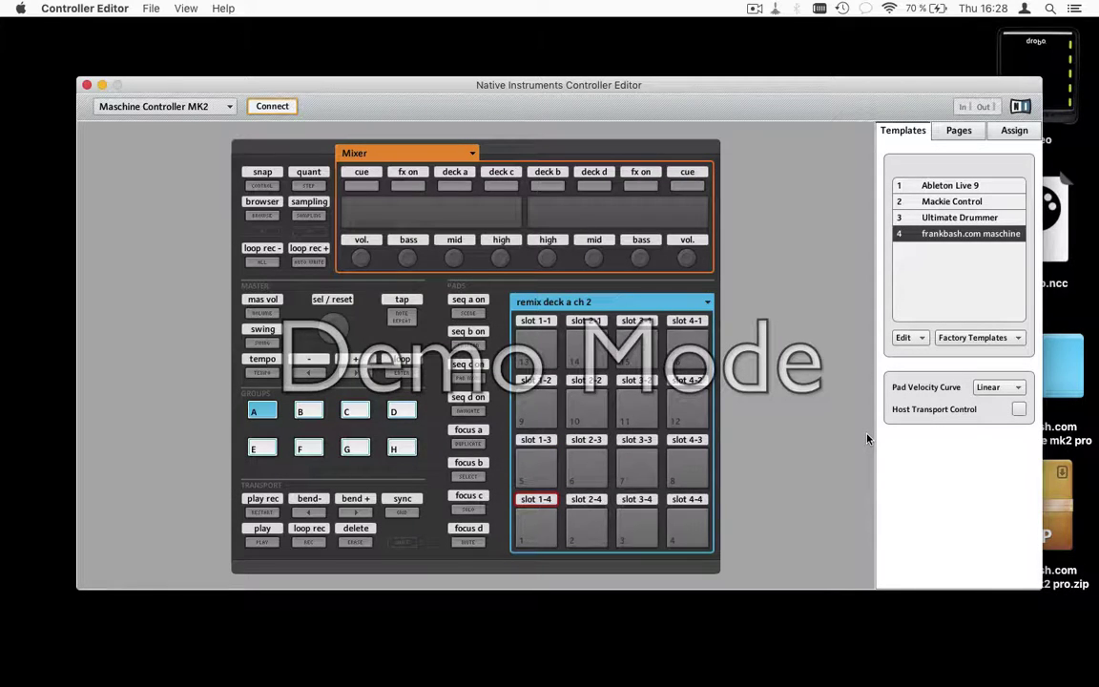
- Review the loaded template's knob pages and pad pages, and check which Maschine controller is selected as the device
click(957, 132)
scroll(954, 372, down, 3)
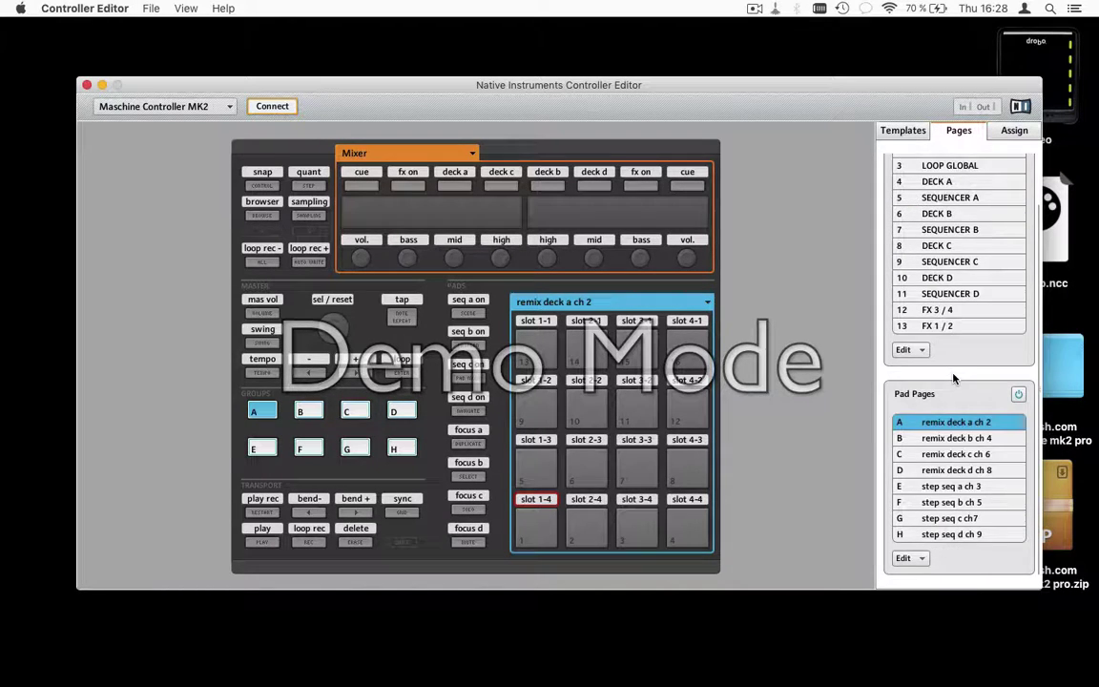
scroll(954, 379, up, 3)
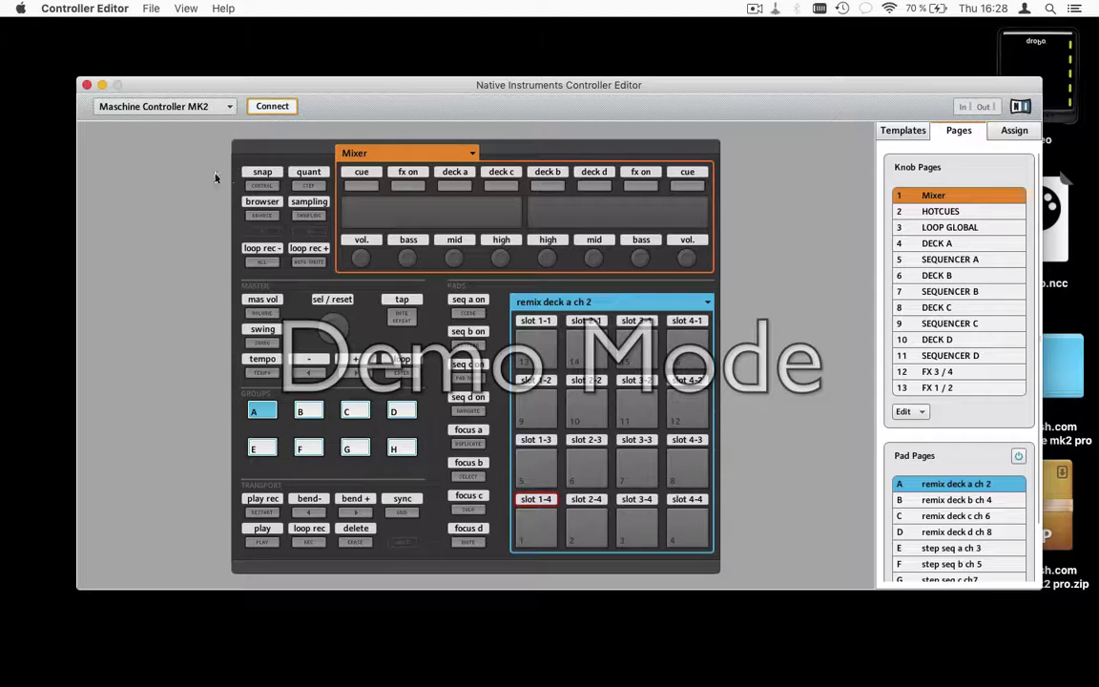
click(184, 104)
mouse_move(177, 143)
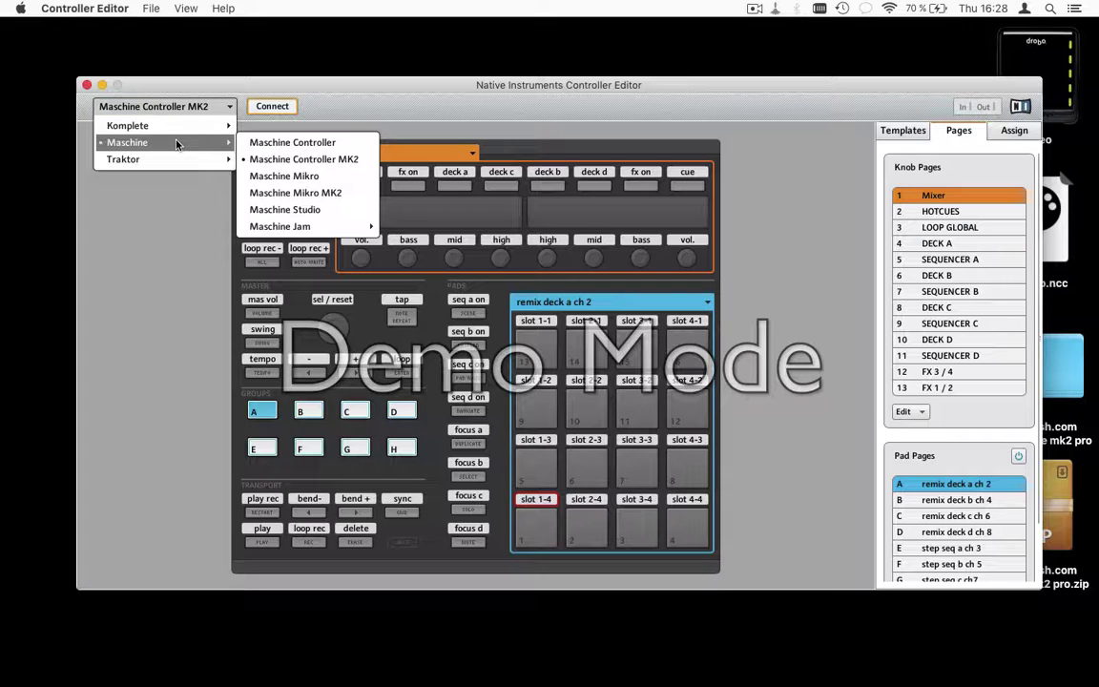
click(143, 243)
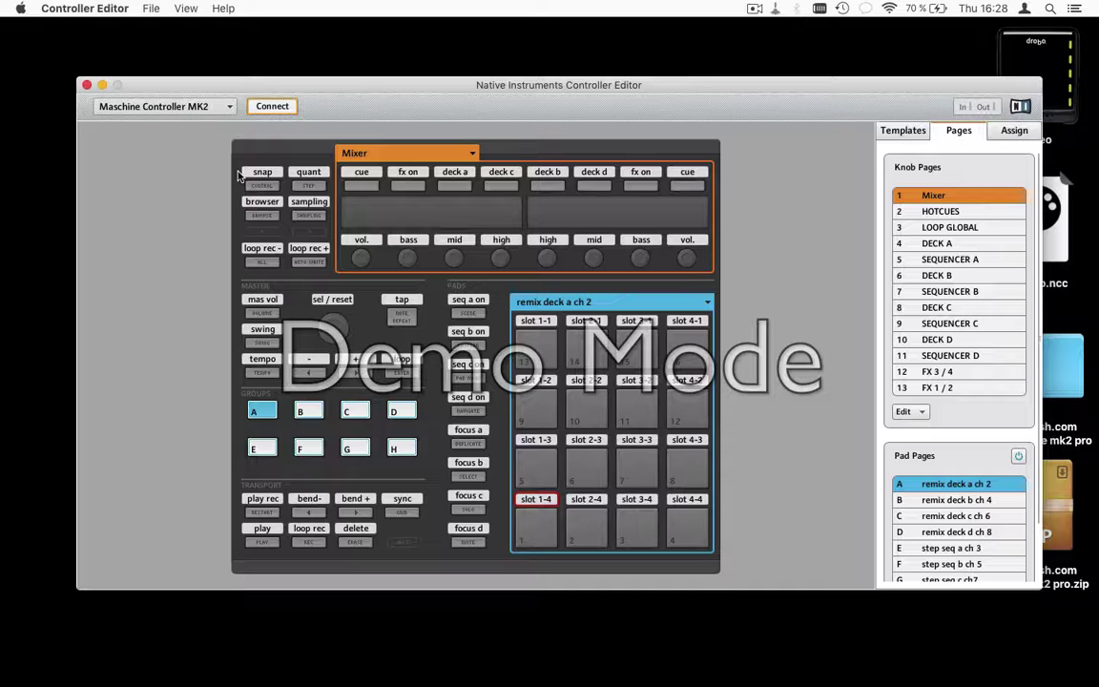
- Save the configuration with the added template to the Desktop as new.ncc and quit Controller Editor
click(149, 8)
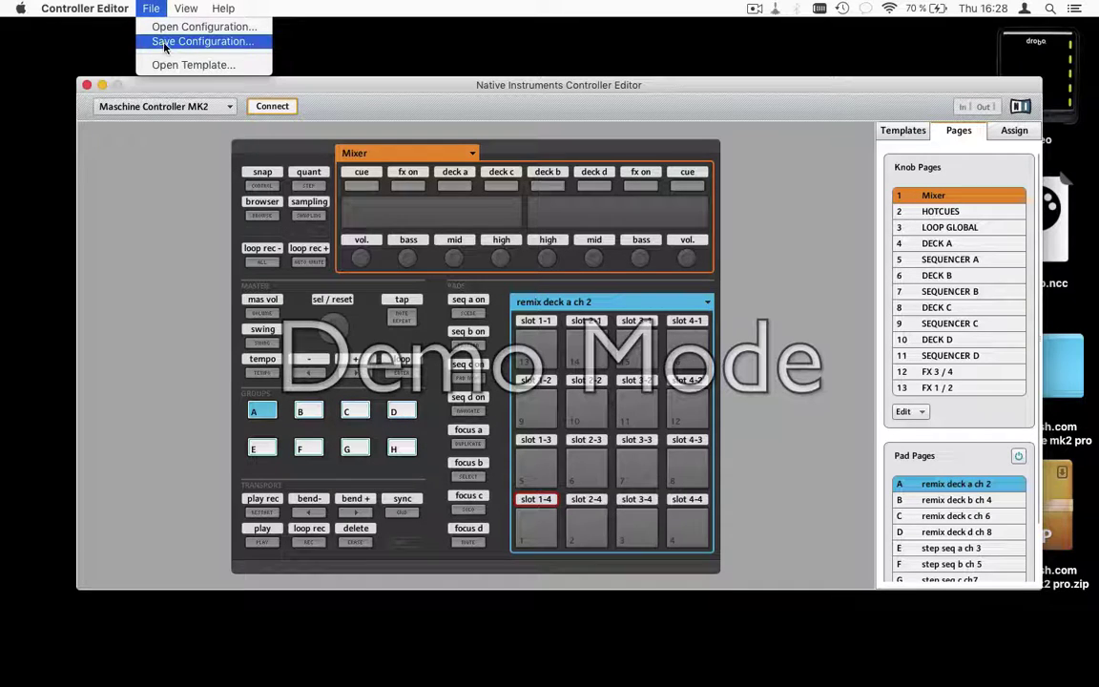
click(164, 43)
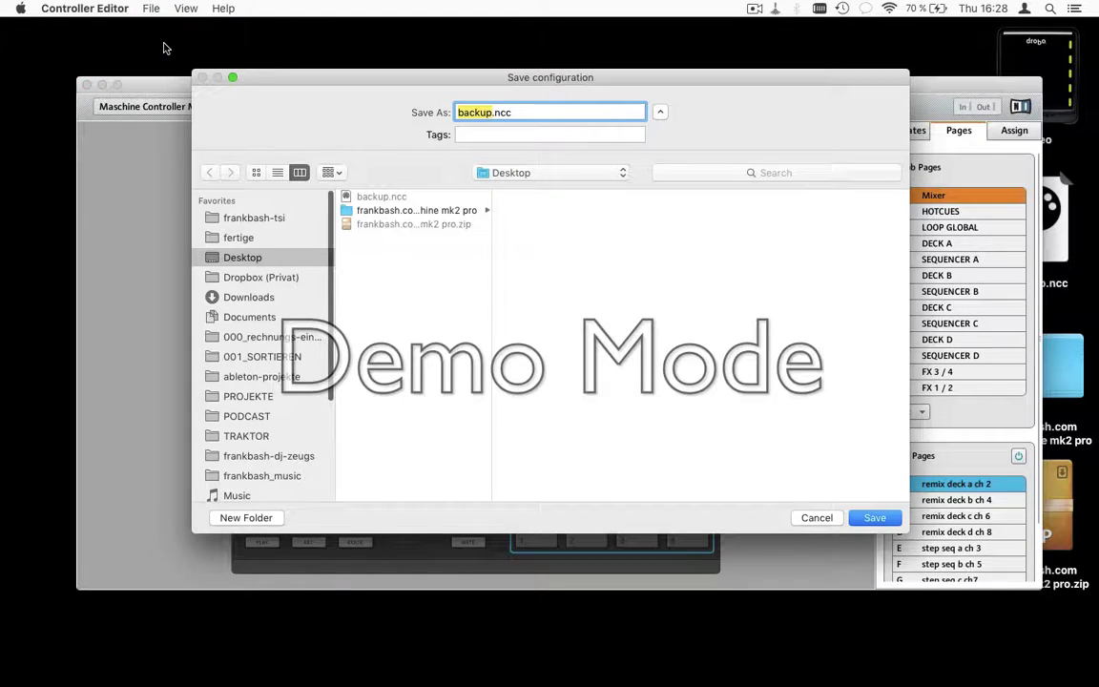
text(new)
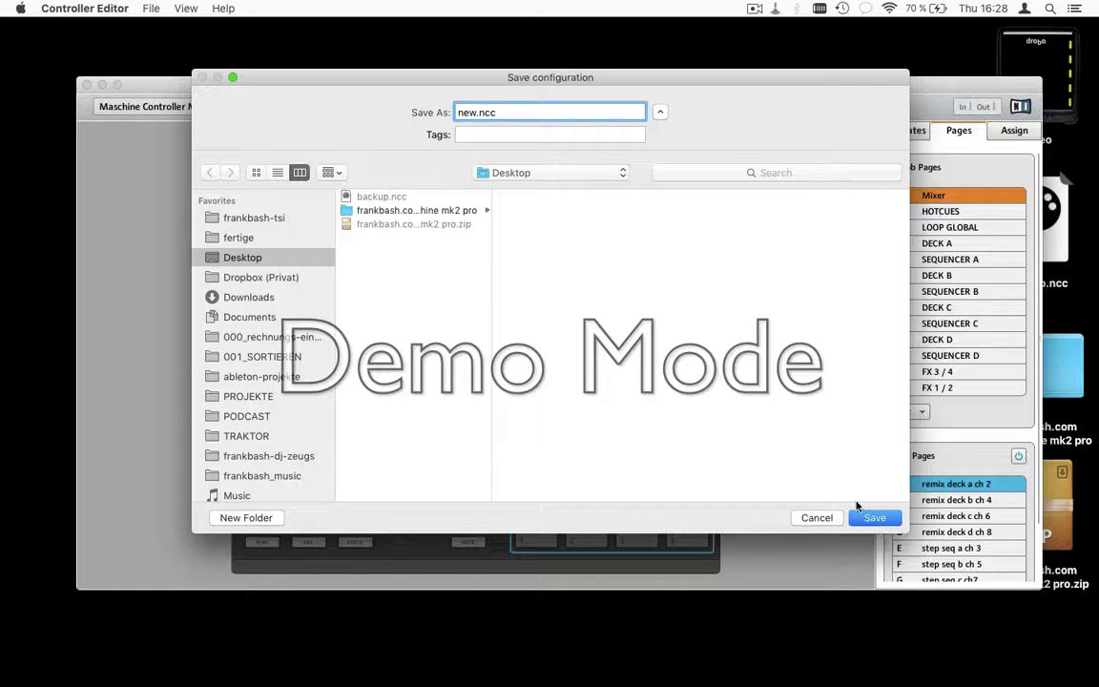
click(873, 517)
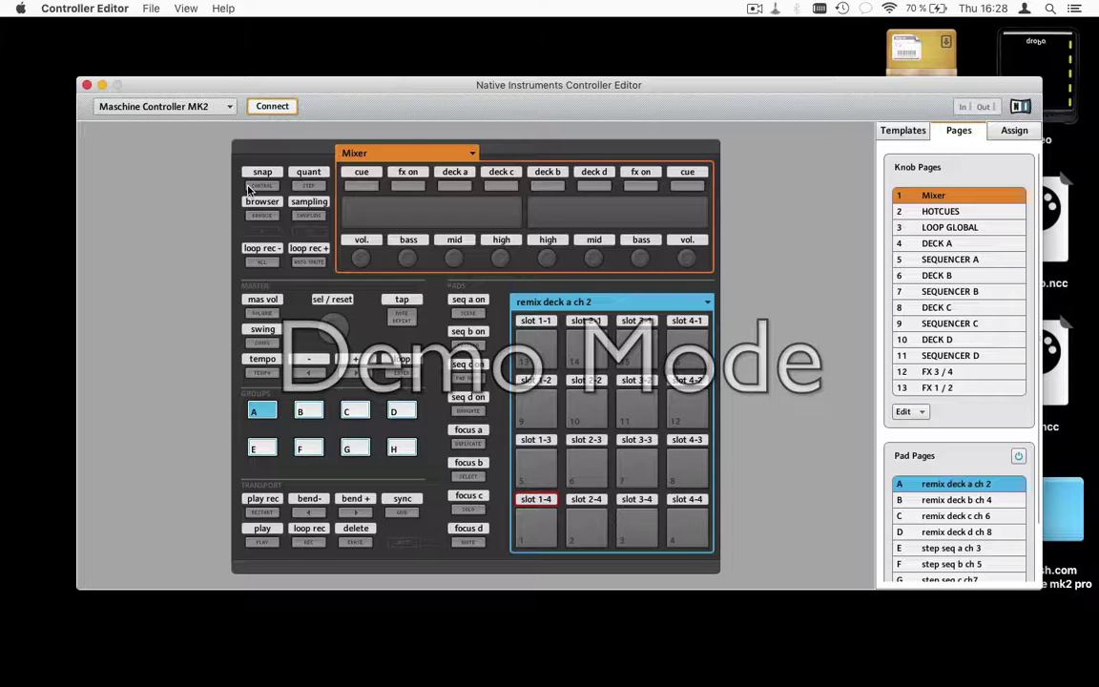
key(super+q)
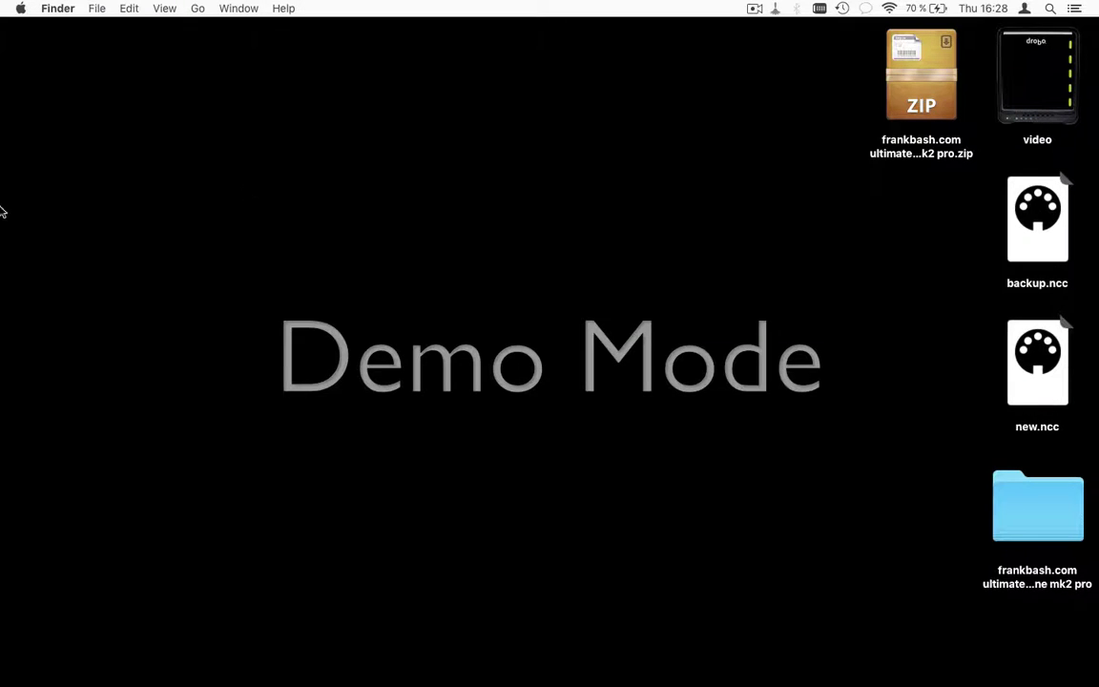
- Switch to Traktor Scratch Pro and open the Controller Manager preferences
mouse_move(3, 195)
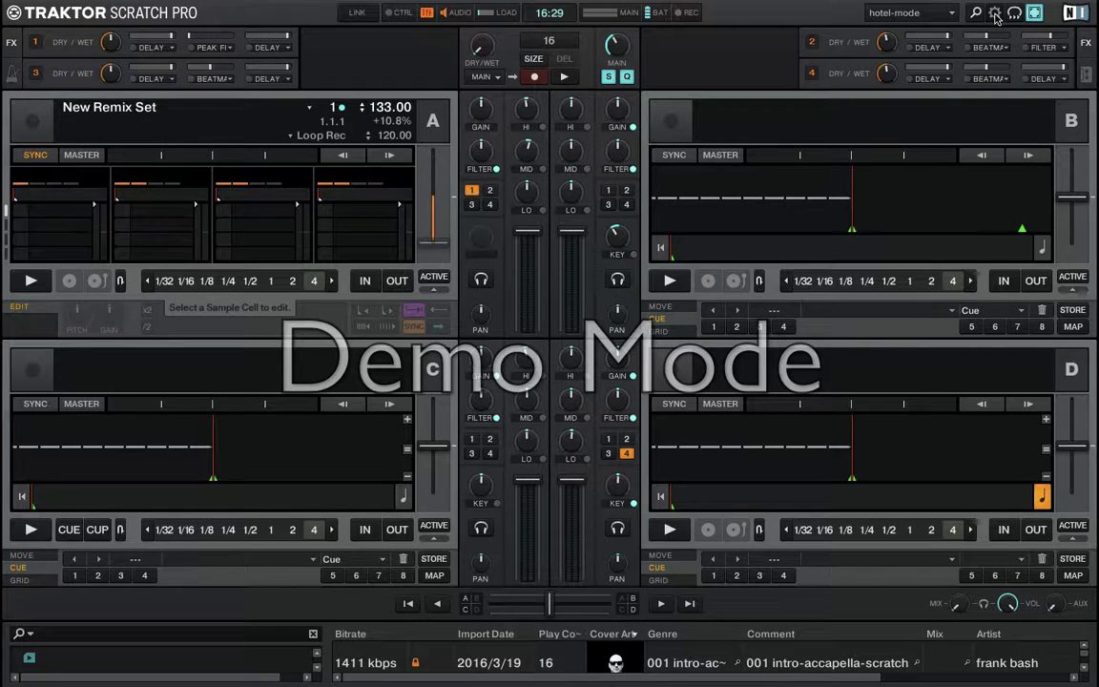
click(995, 13)
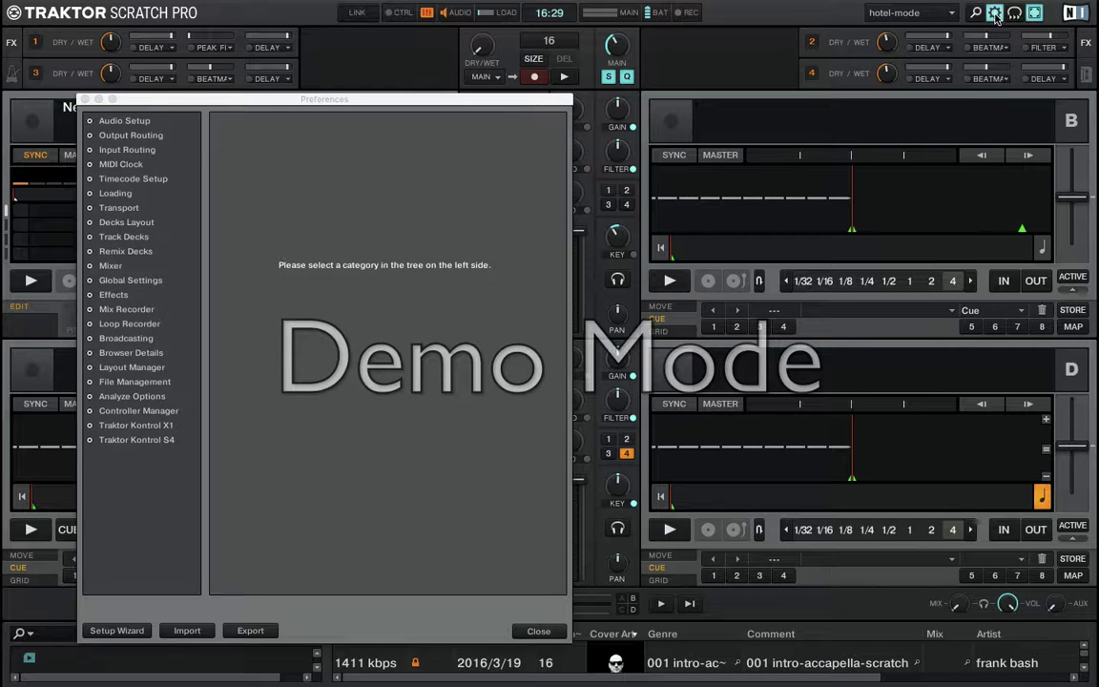
click(162, 411)
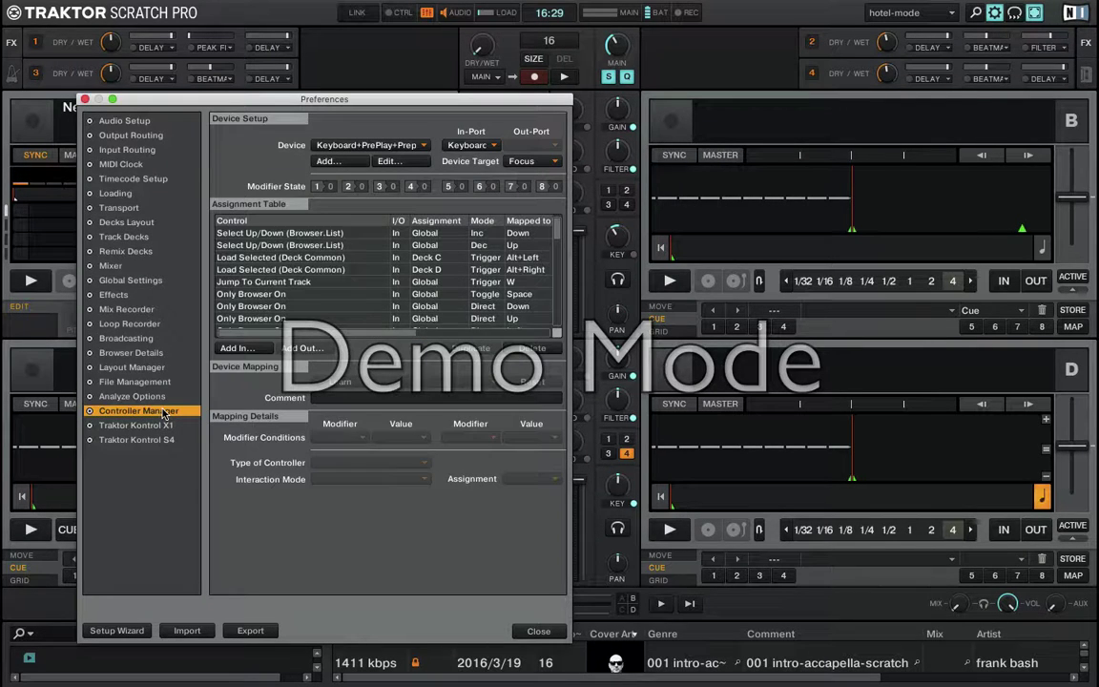
- Delete the Generic MIDI device loop-mix-decks-fx-hotcuestandart that uses the Maschine MK2 virtual ports, accepting the removal
click(360, 147)
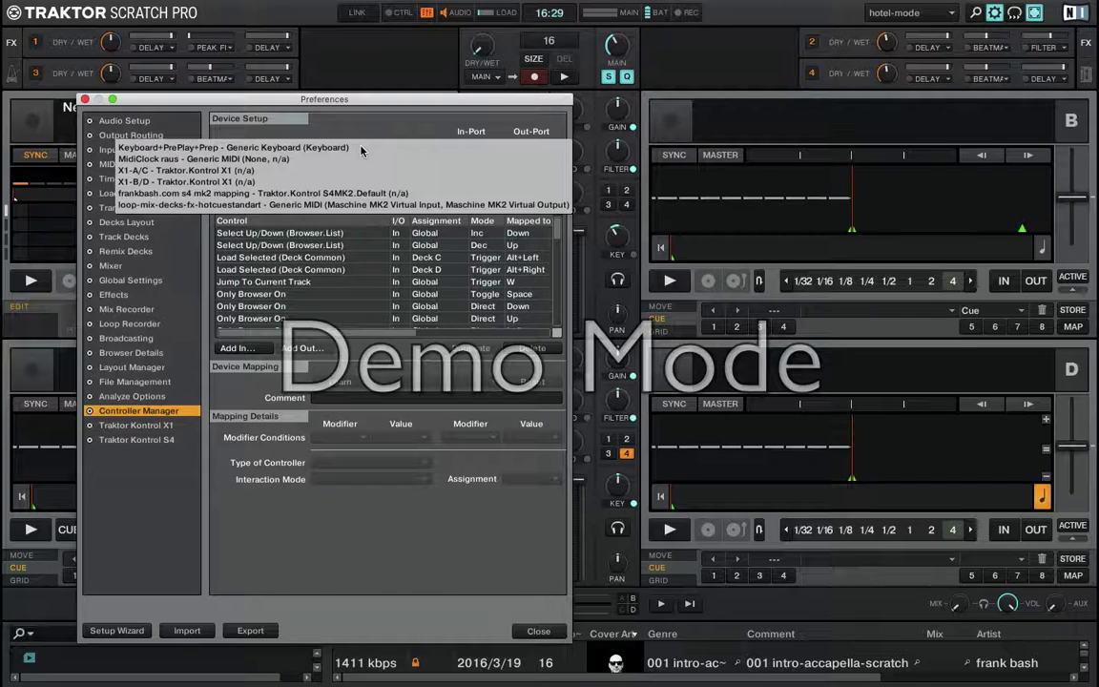
click(222, 205)
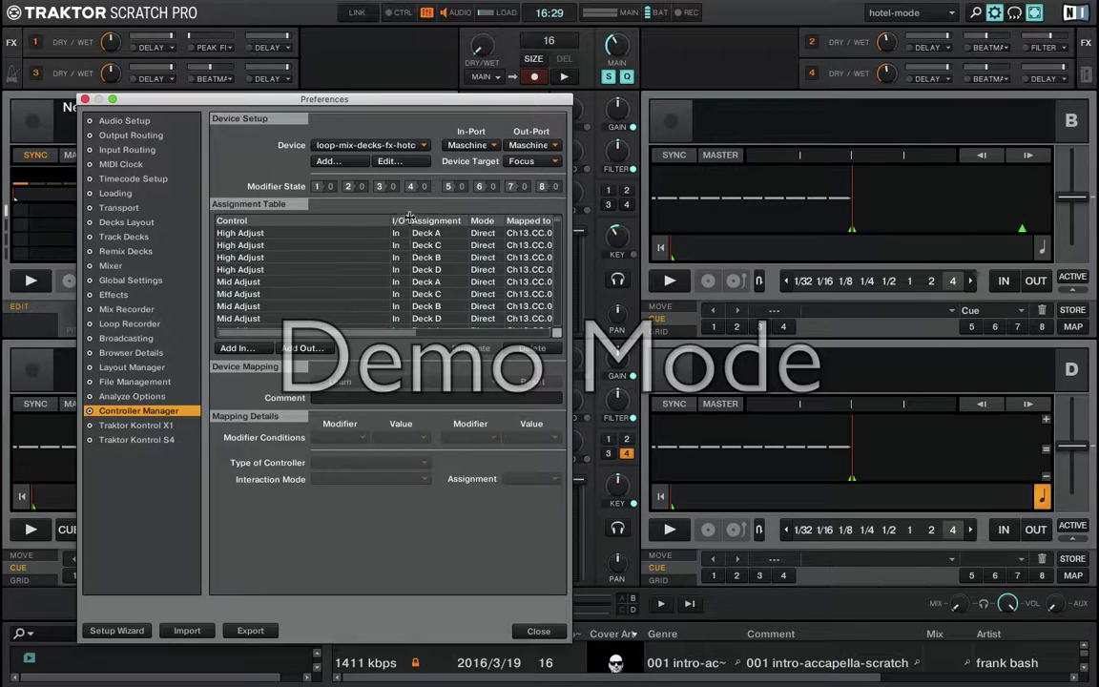
click(389, 162)
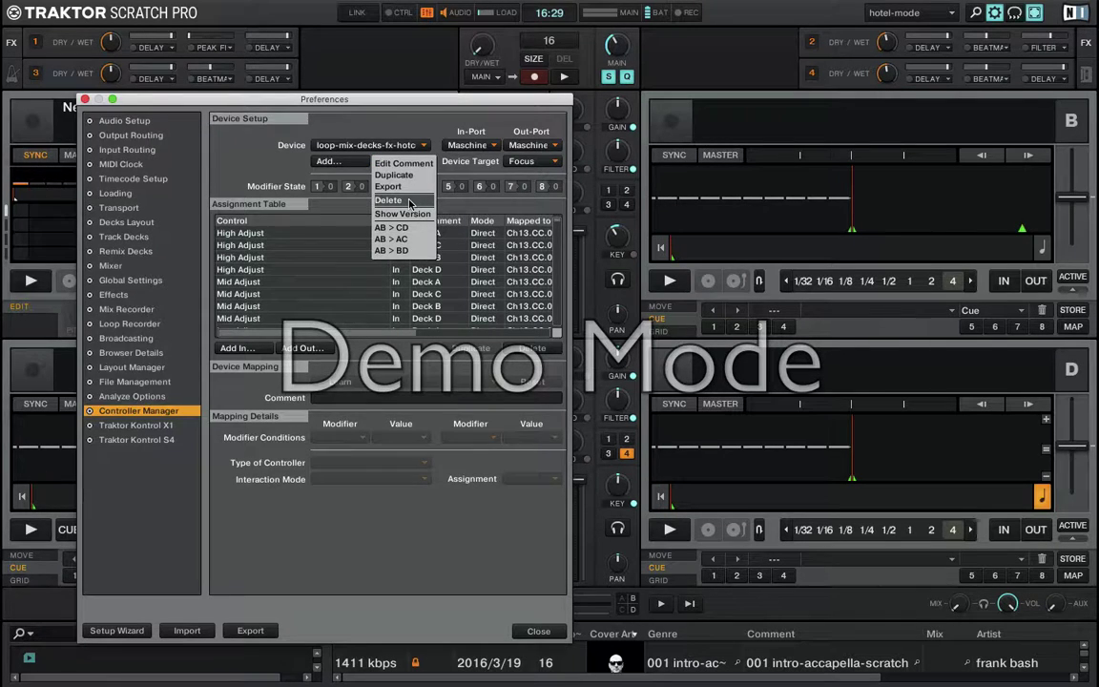
click(388, 200)
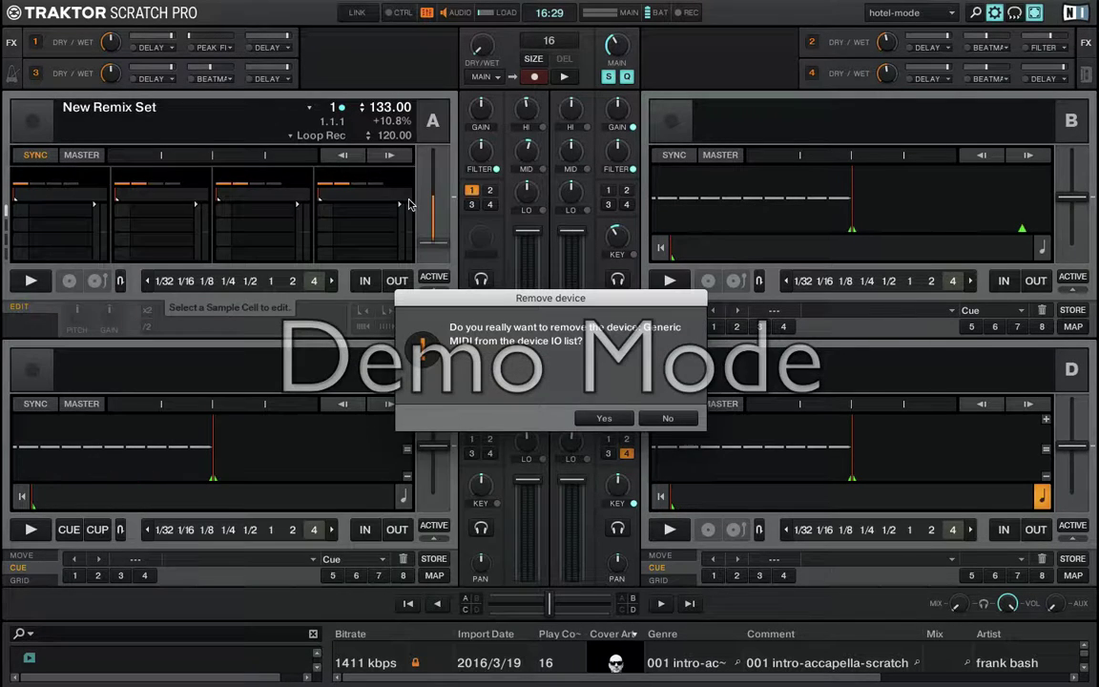
click(604, 419)
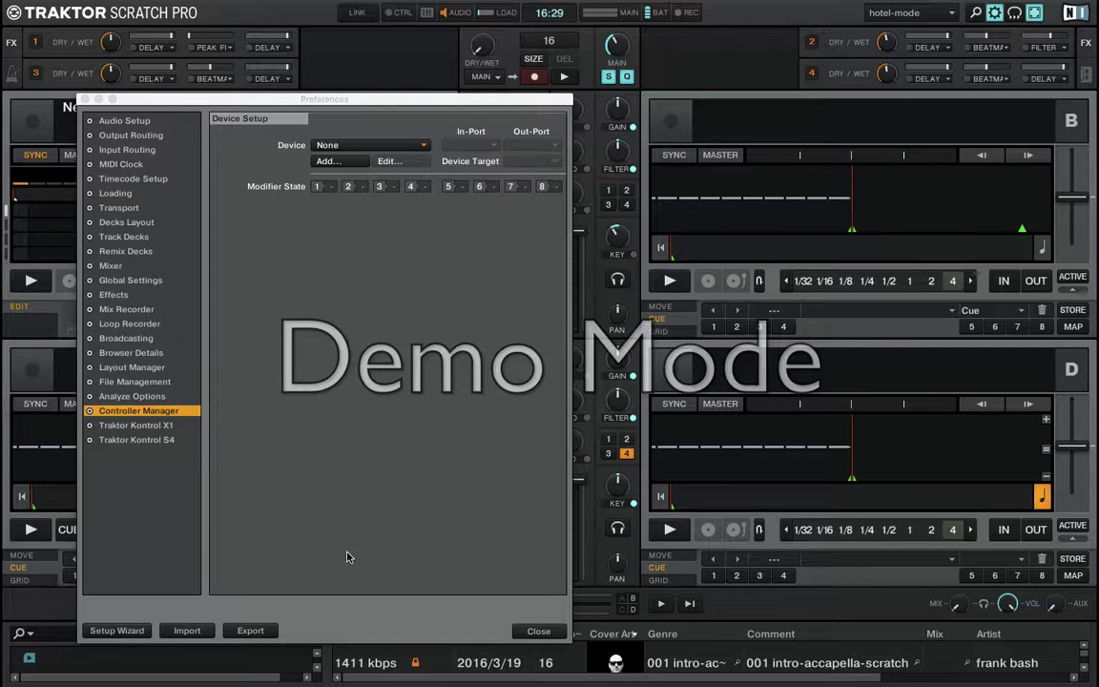
- Export the Traktor settings with the preselected categories to the Desktop as backup.tsi
click(251, 629)
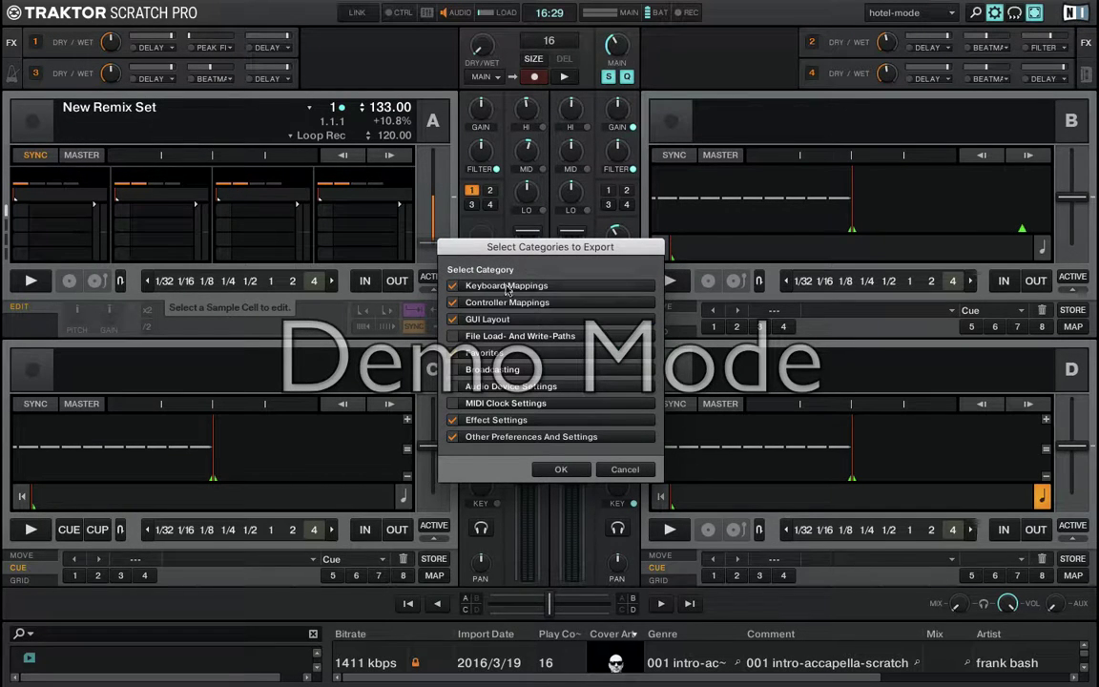
click(562, 470)
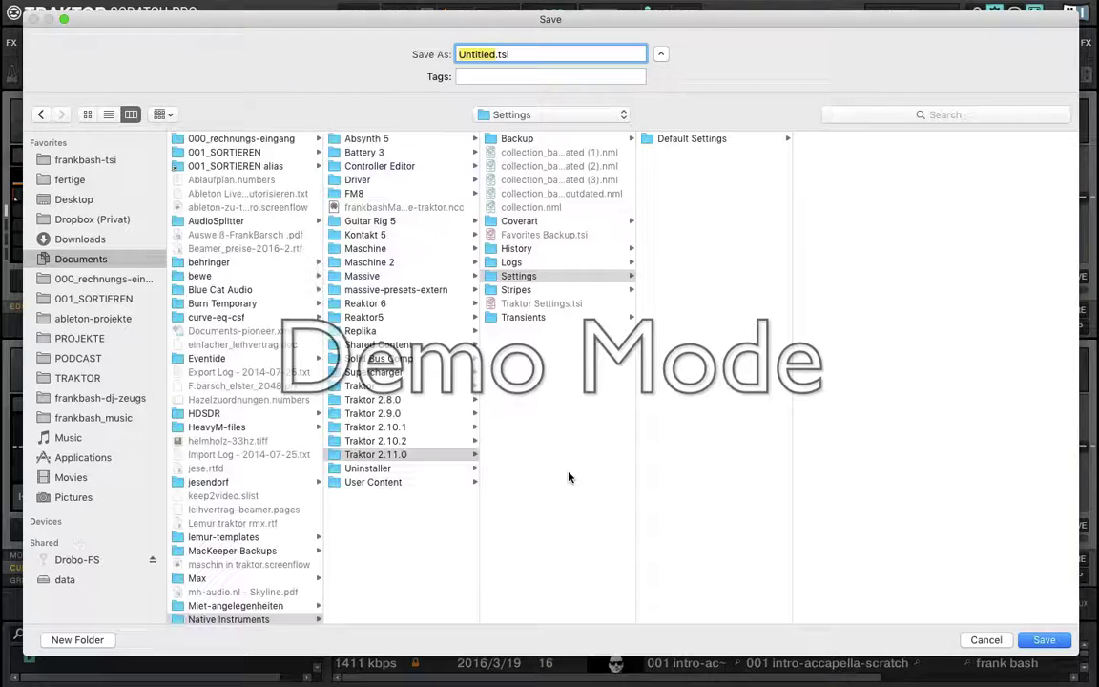
click(84, 199)
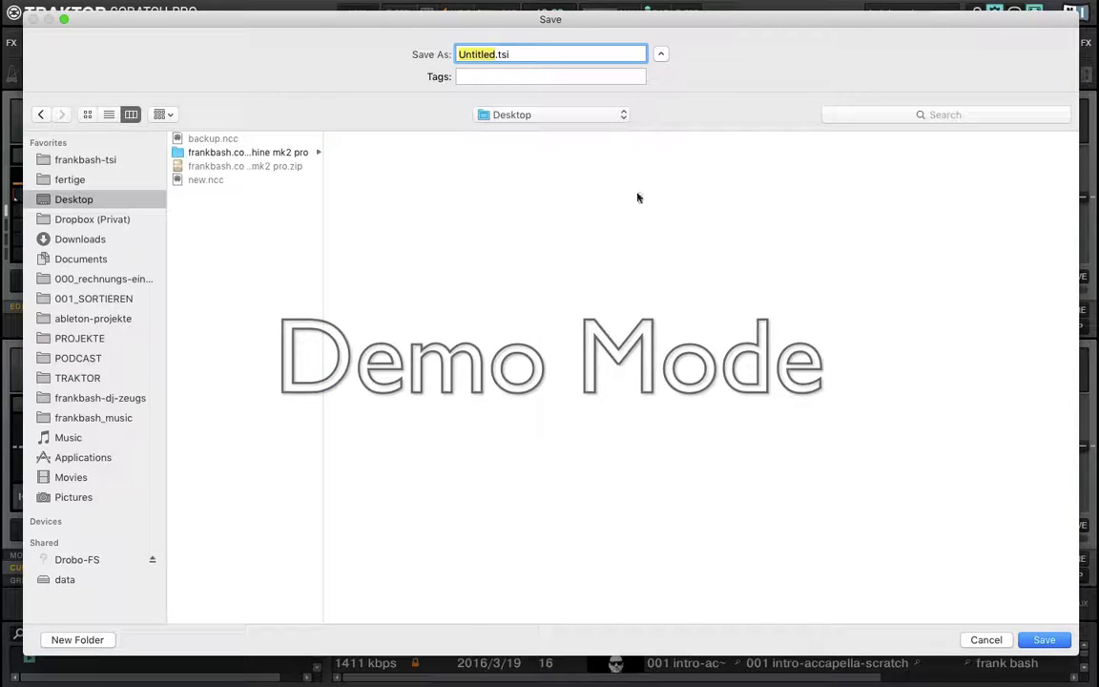
text(backup)
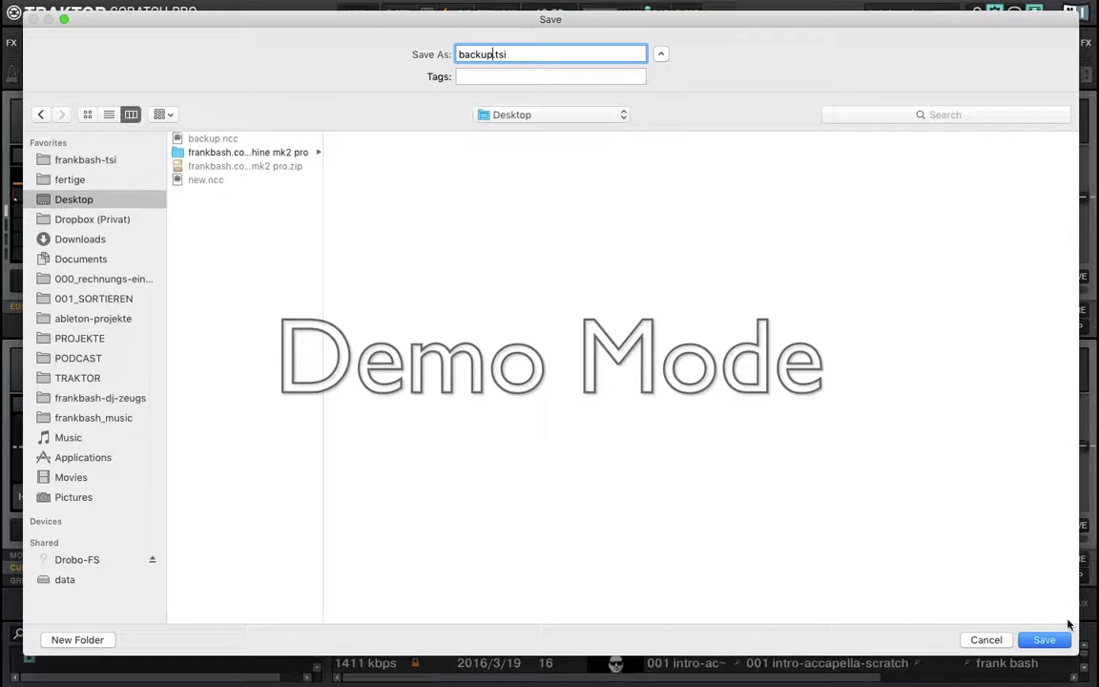
click(1044, 639)
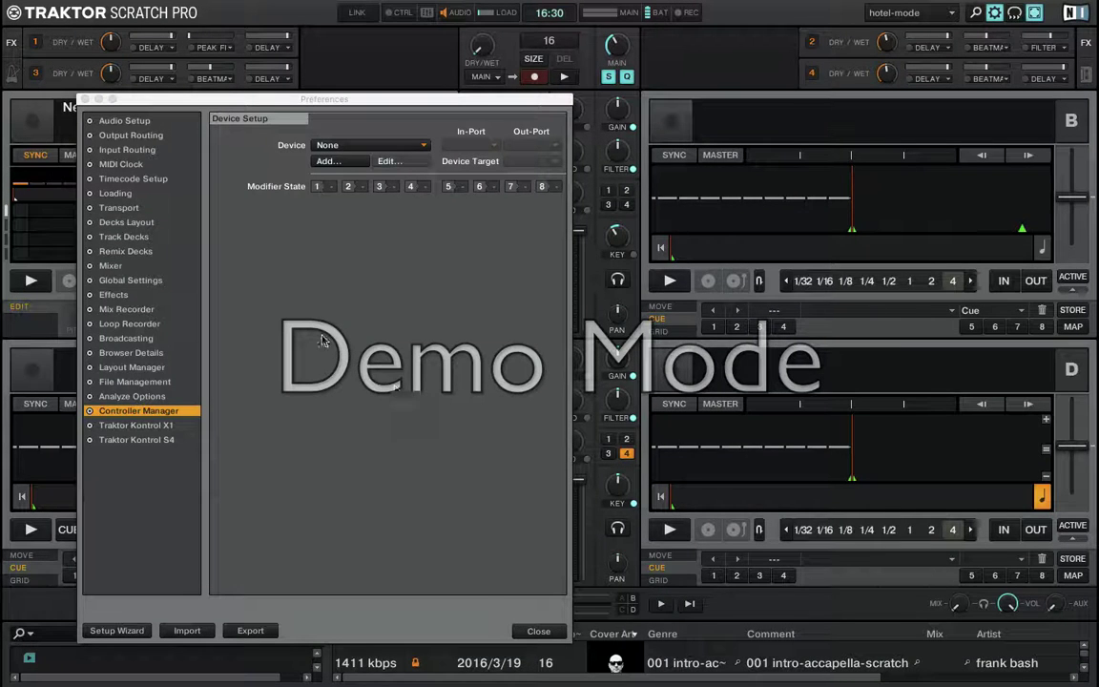
- Import the mapping maschine ultimate pro mk2 1-0-4.tsi from the frankbash.com folder on the Desktop as a new device, and close the preferences
click(339, 162)
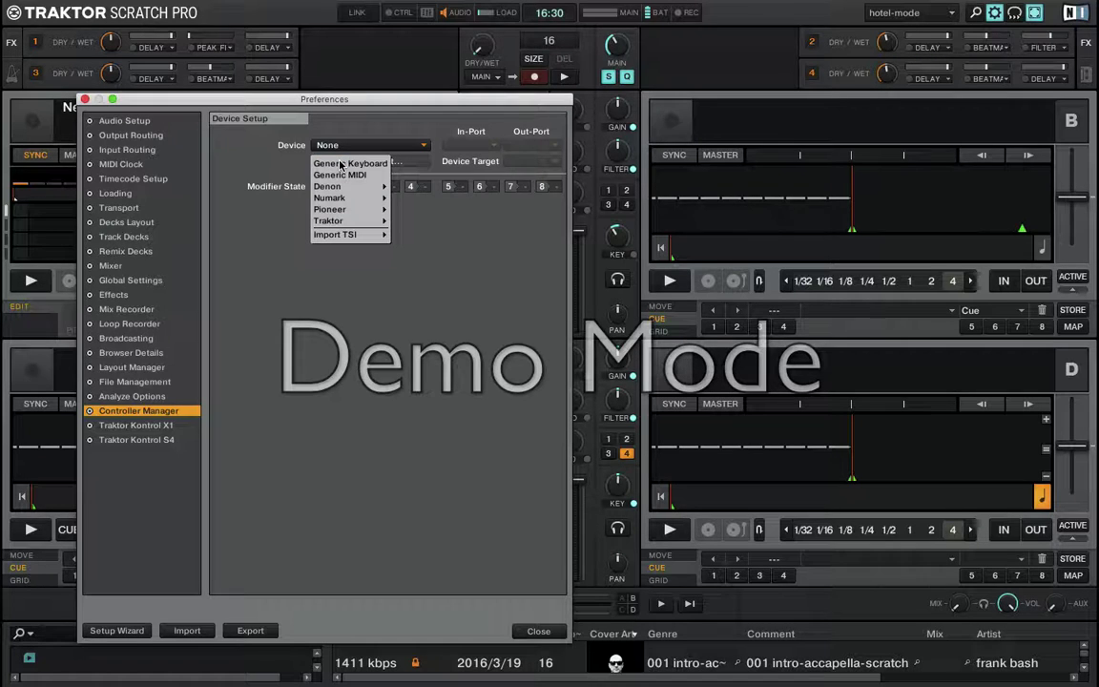
mouse_move(347, 236)
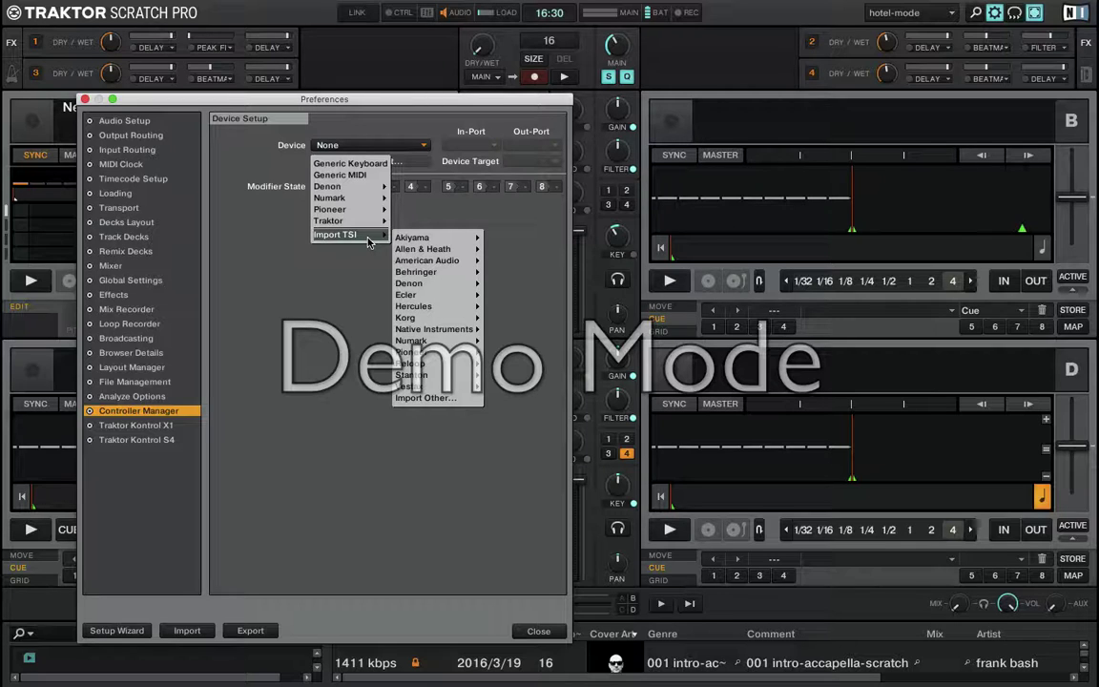
click(426, 398)
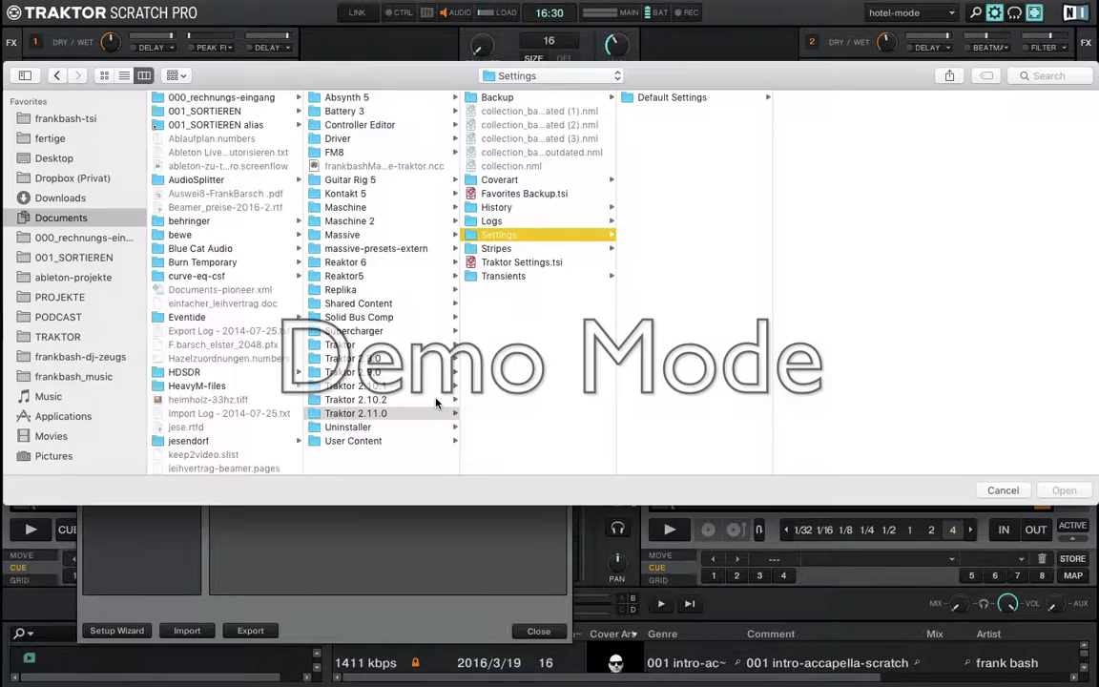
click(42, 152)
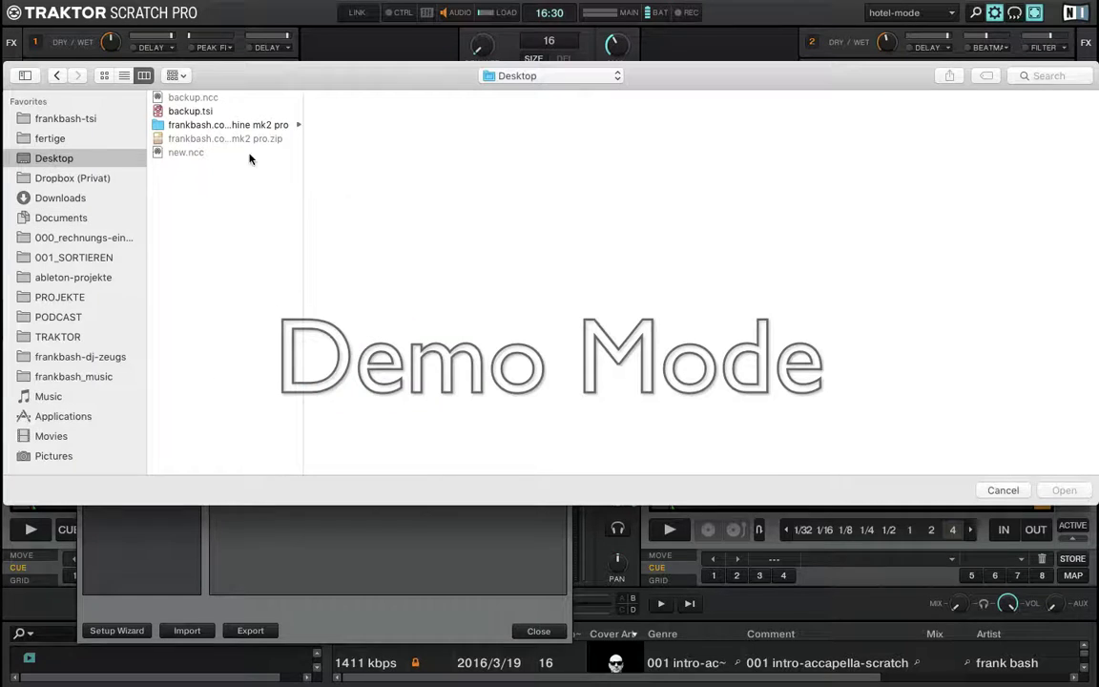
click(181, 124)
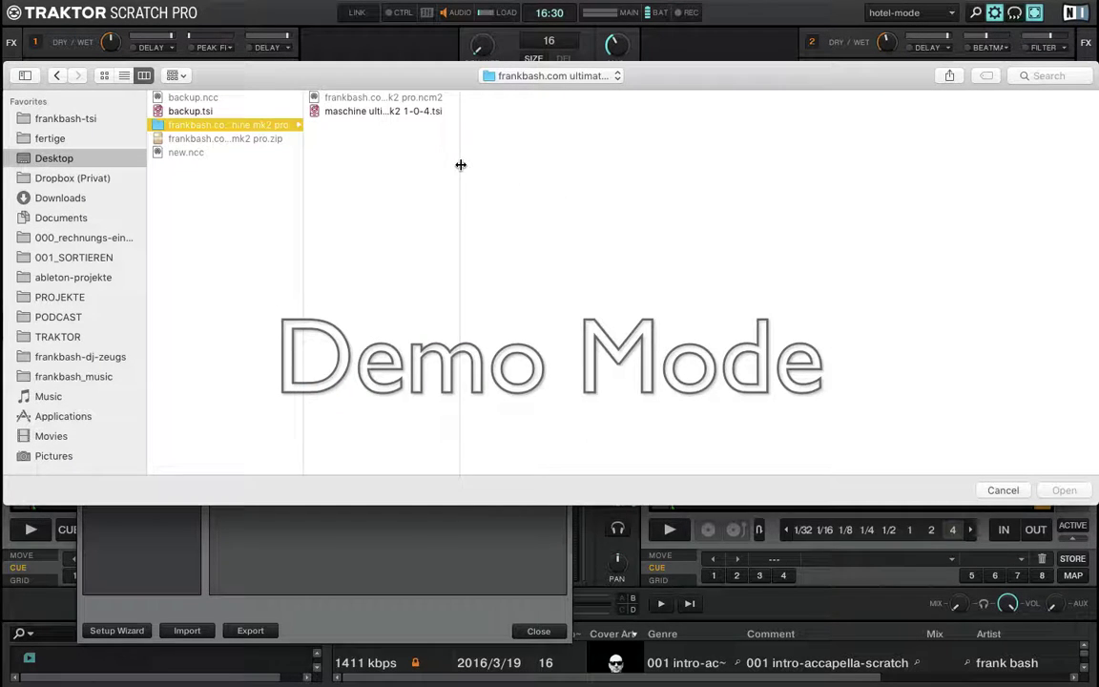
drag(461, 164, 712, 182)
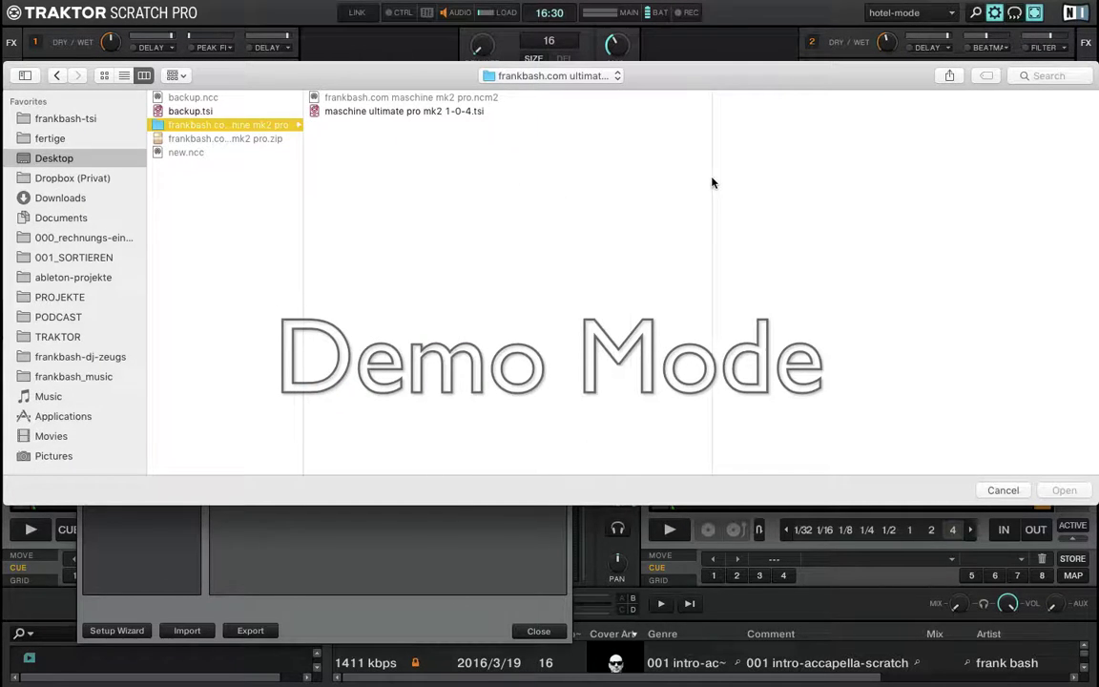
click(364, 112)
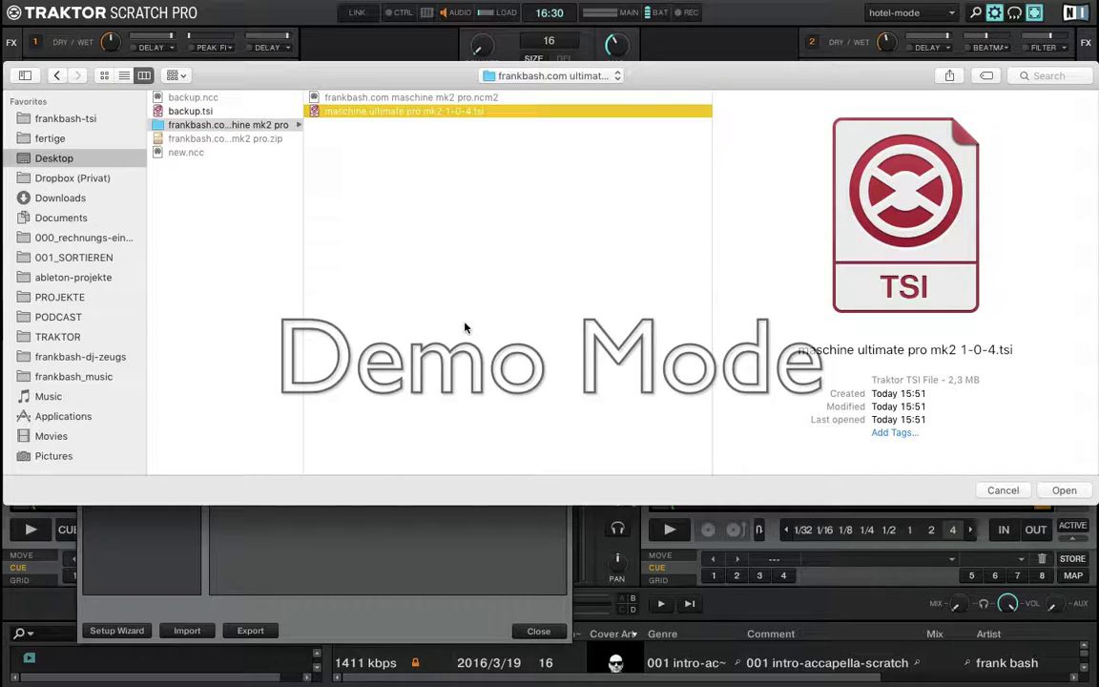
click(1065, 491)
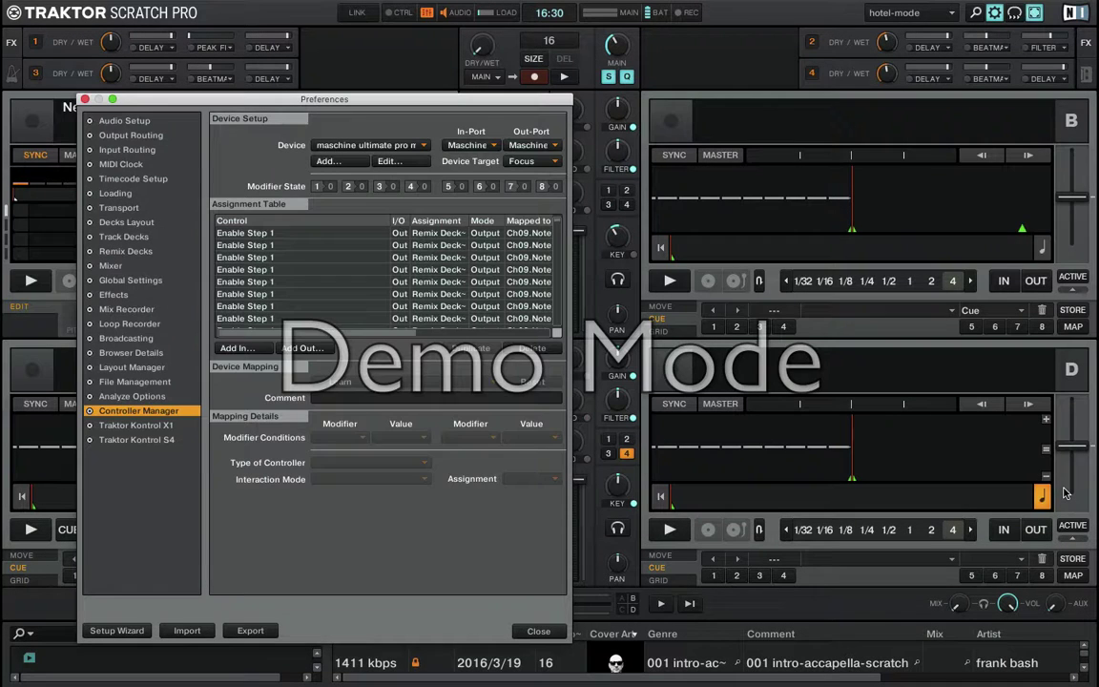
click(538, 631)
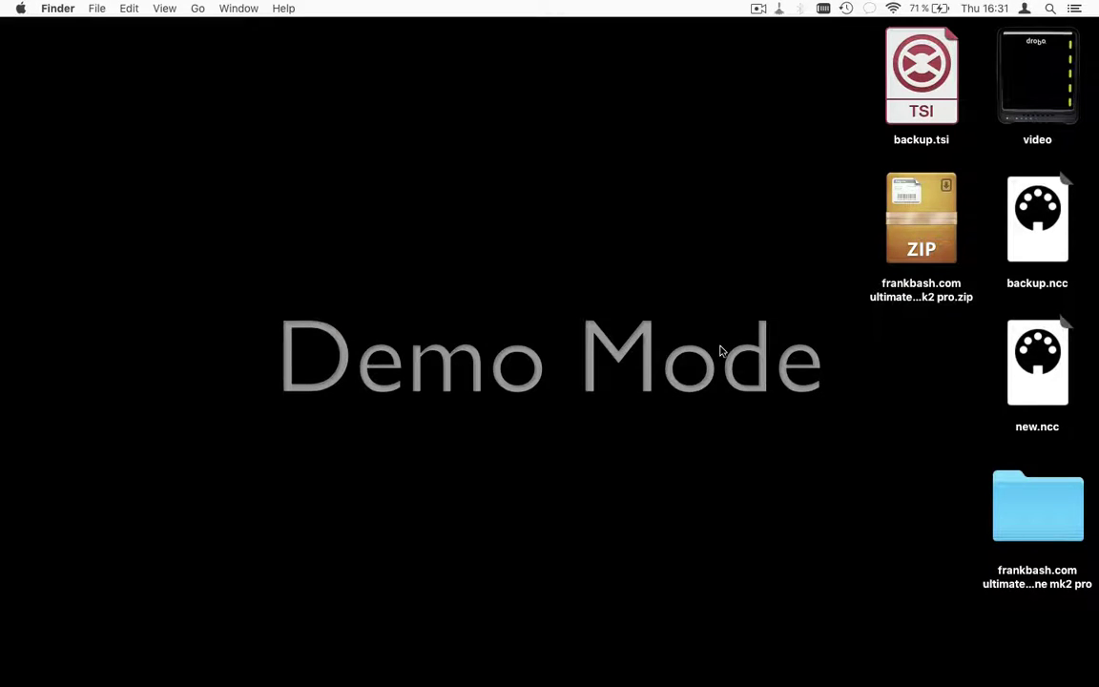
- Return to Traktor Scratch Pro and load the frankbash-intro-2016 track from the maschine demo playlist into deck A
mouse_move(3, 339)
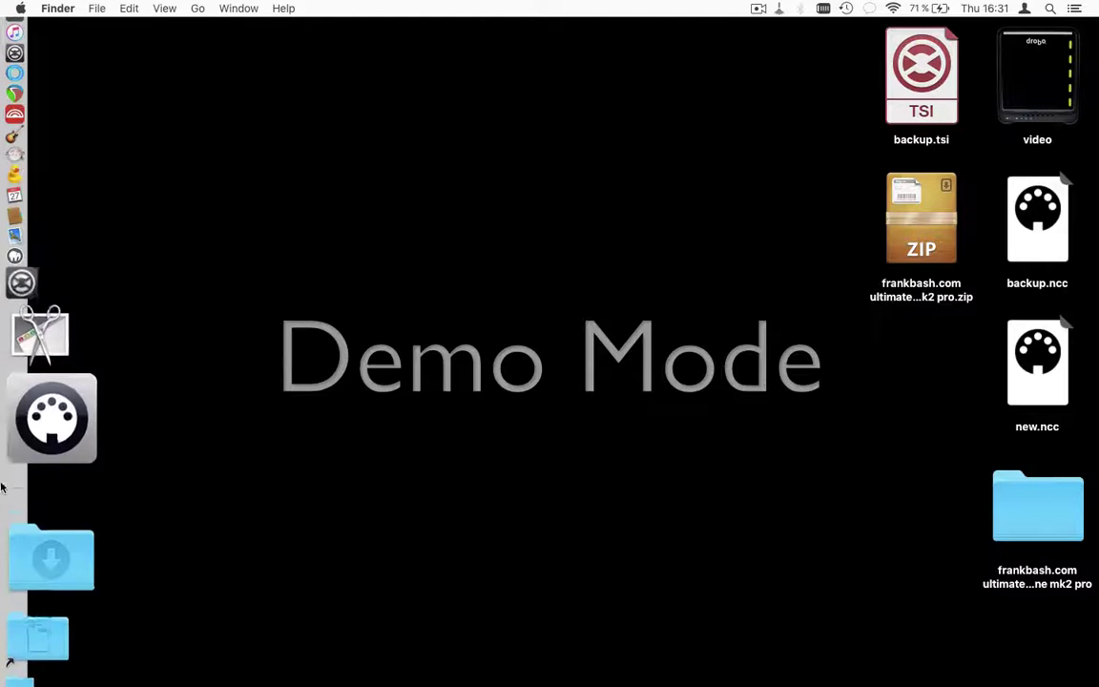
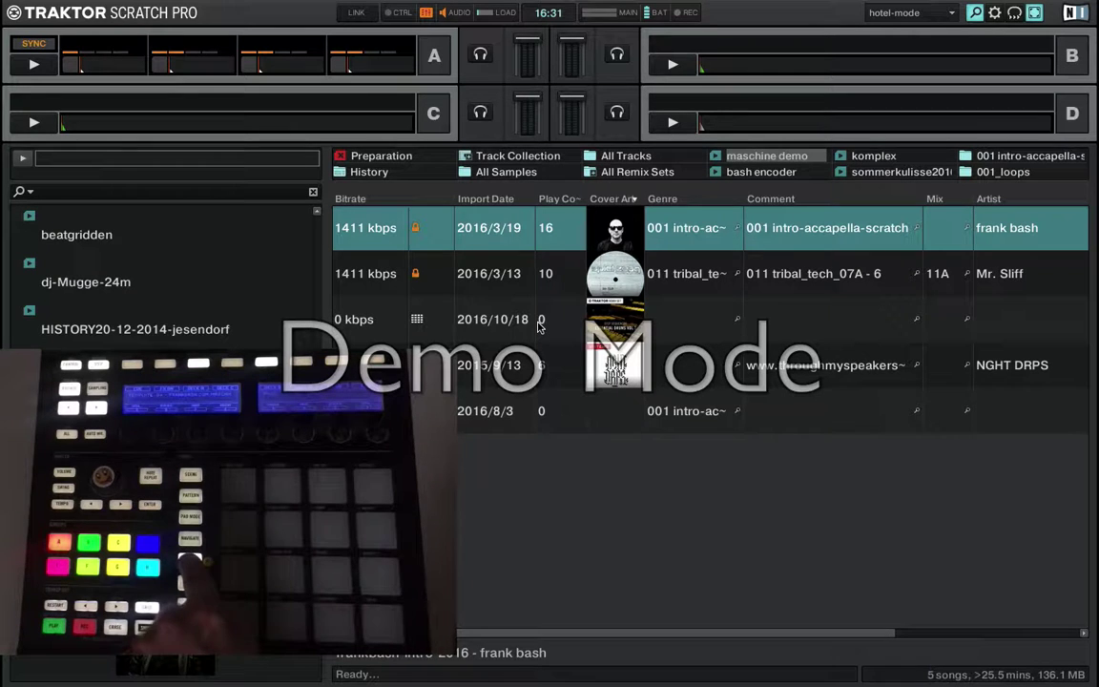
key(ctrl+Left)
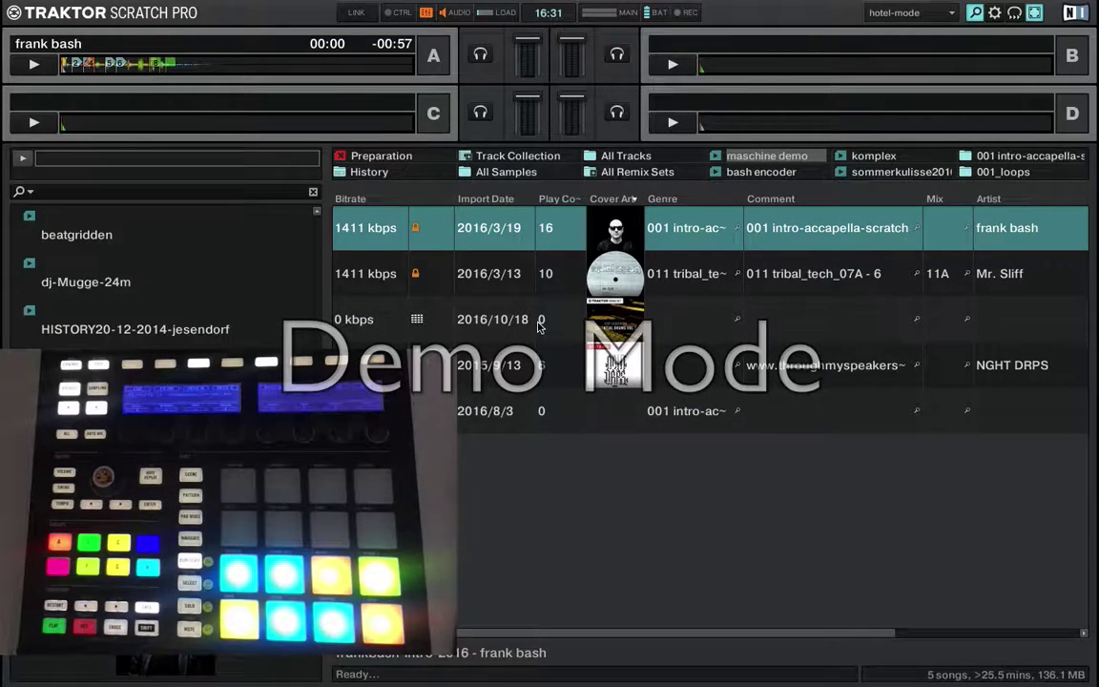
- Delete the Maracas 727 sample from the Step Sequencer Essential Drums remix set in deck A
key(space)
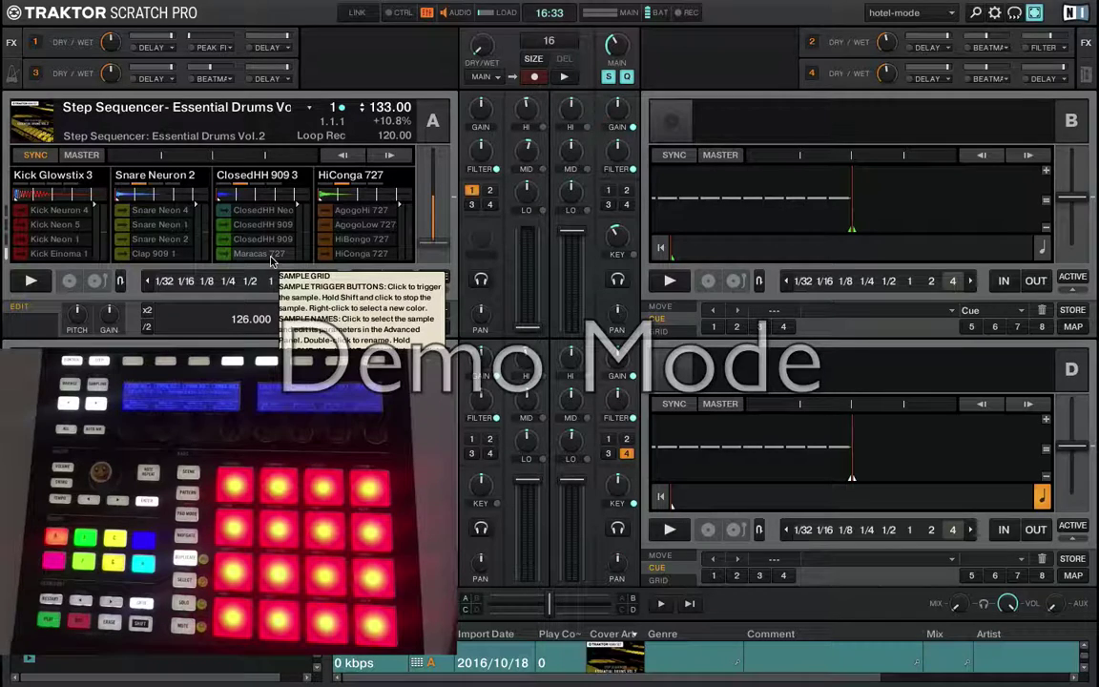
key(Delete)
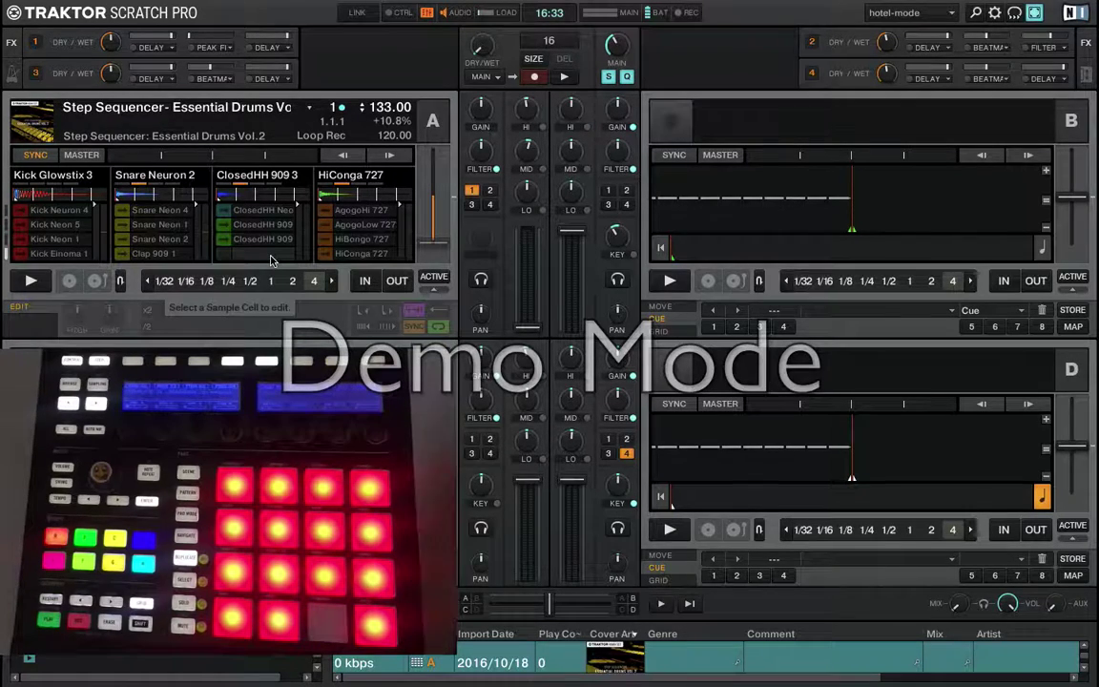
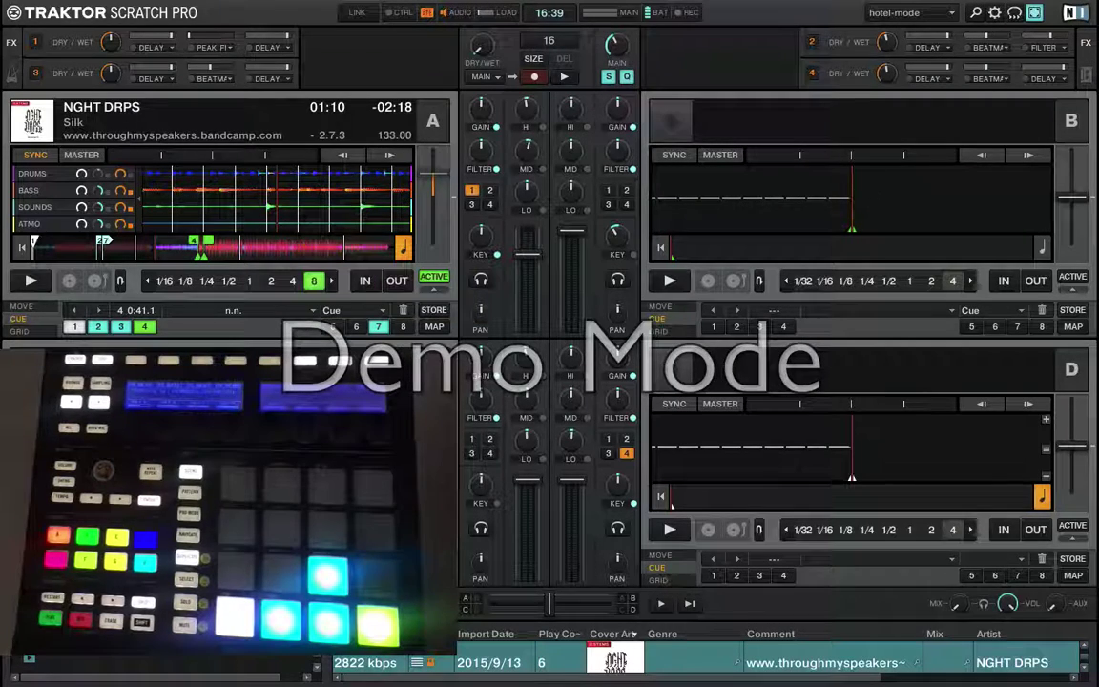
- Load the Step Sequencer Essential Drums Vol.2 remix set from the maschine demo playlist into deck A and return to the full deck view
key(Tab)
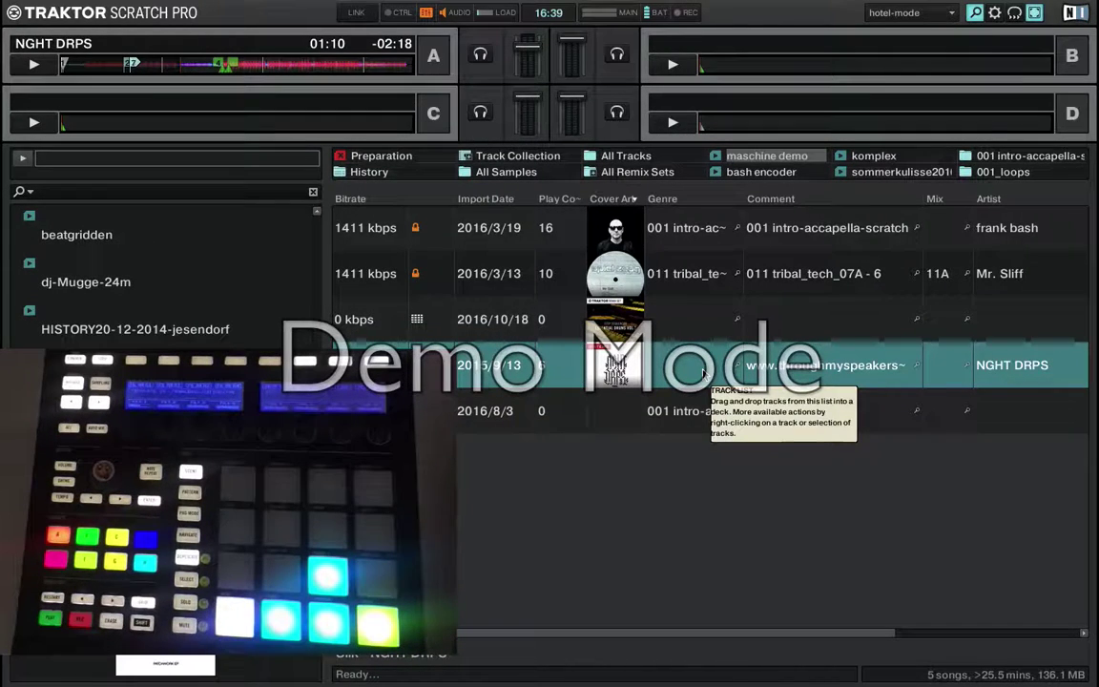
click(690, 320)
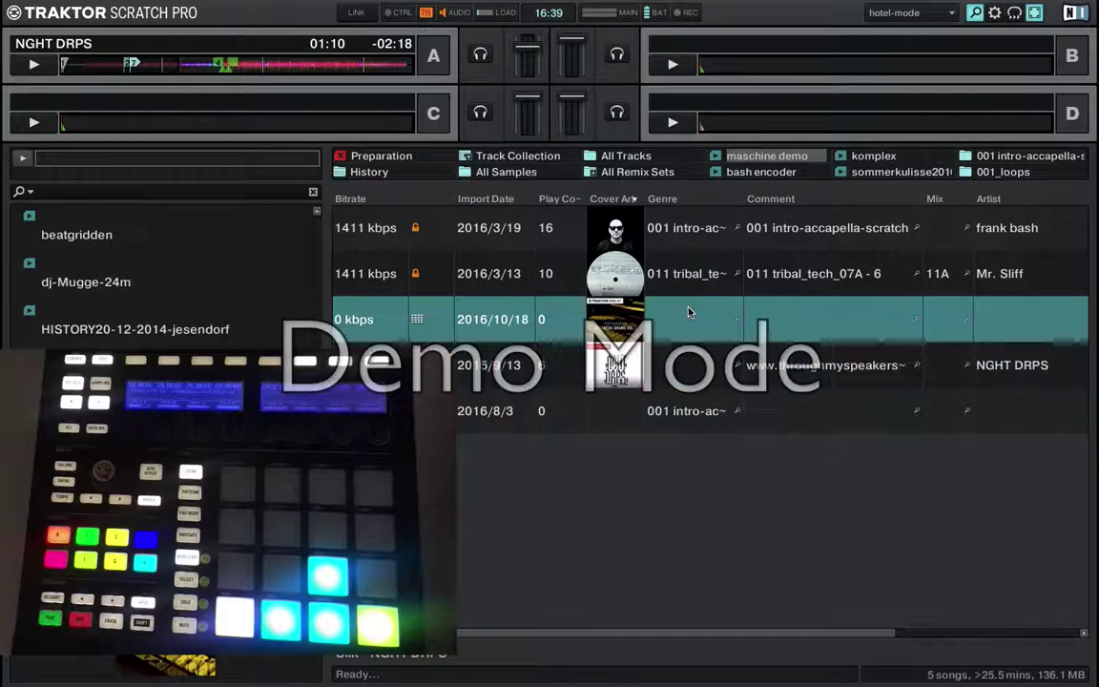
key(Tab)
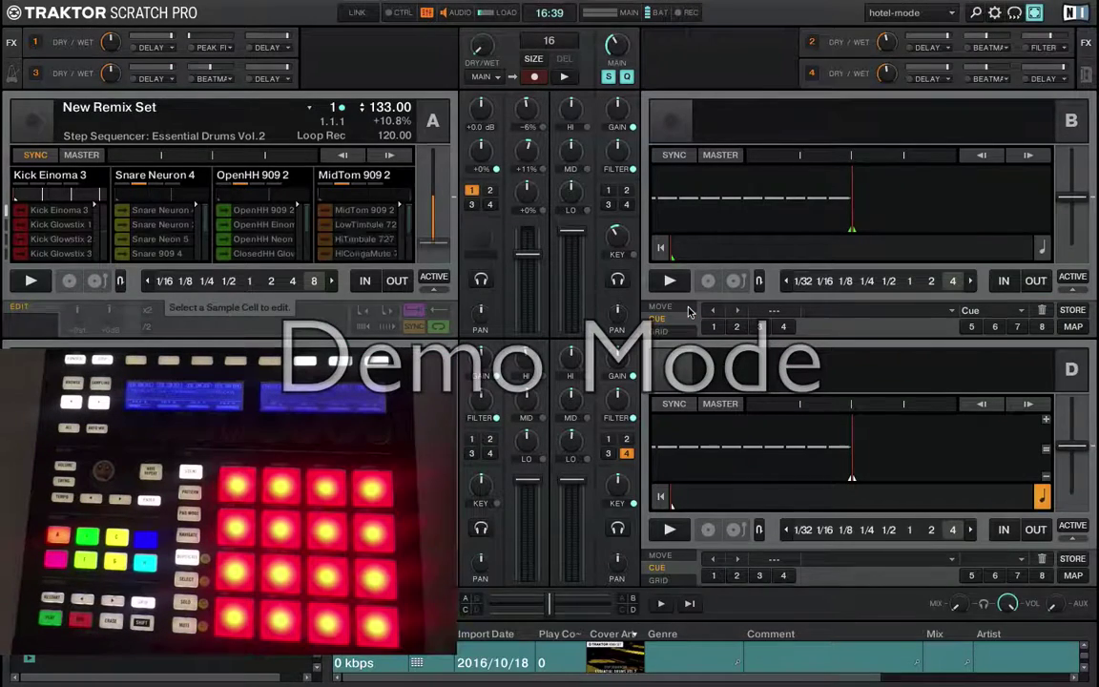